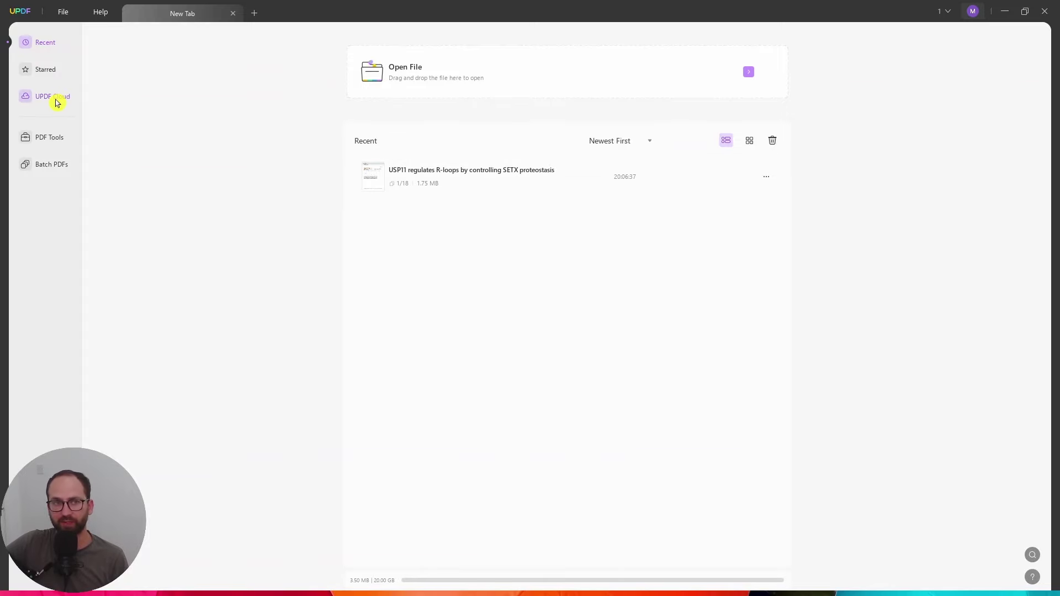
- Browse the batch PDF actions, close the Batch Process tab, and show the Recent files list
{"action": "left_click", "coordinate": [51, 140]}
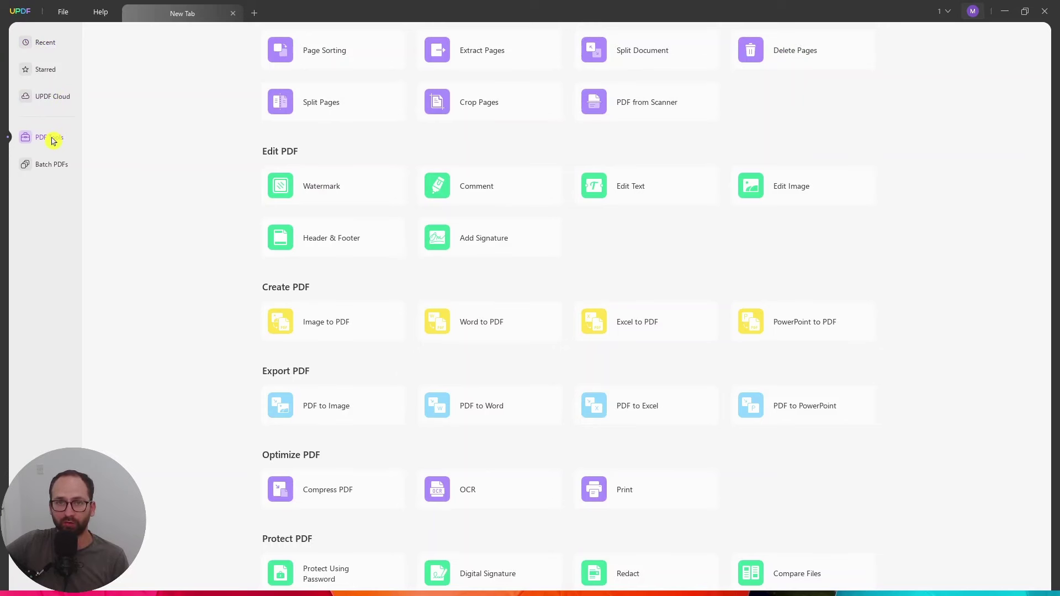
{"action": "left_click", "coordinate": [49, 165]}
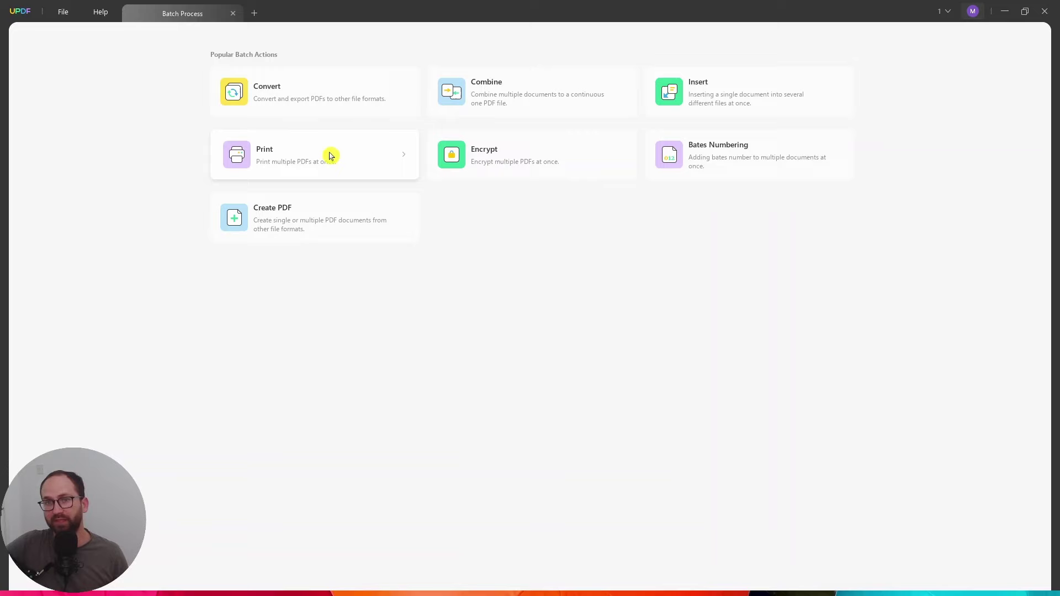
{"action": "left_click", "coordinate": [236, 17]}
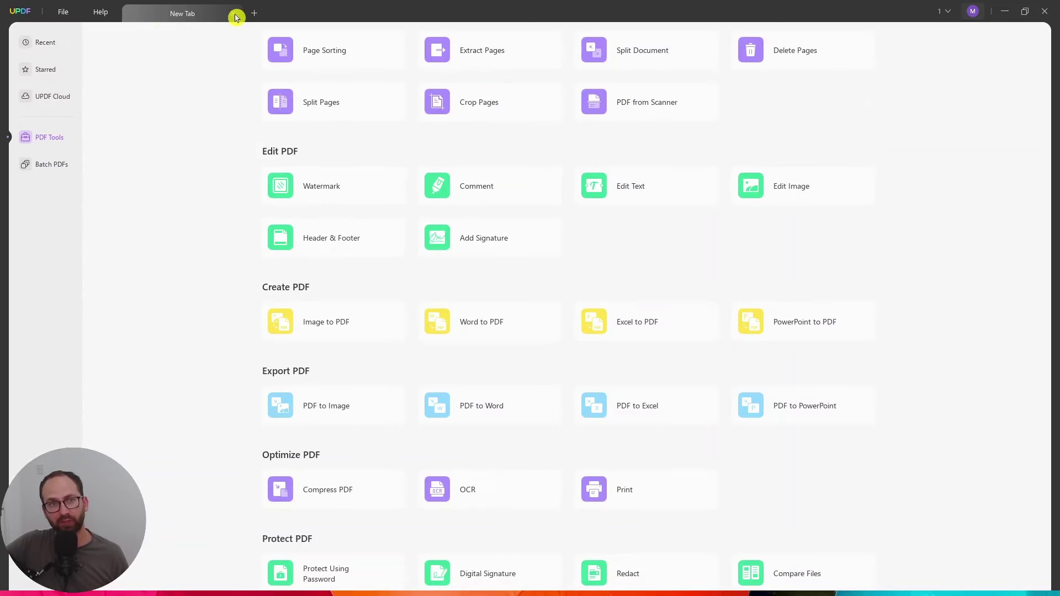
{"action": "left_click", "coordinate": [48, 48]}
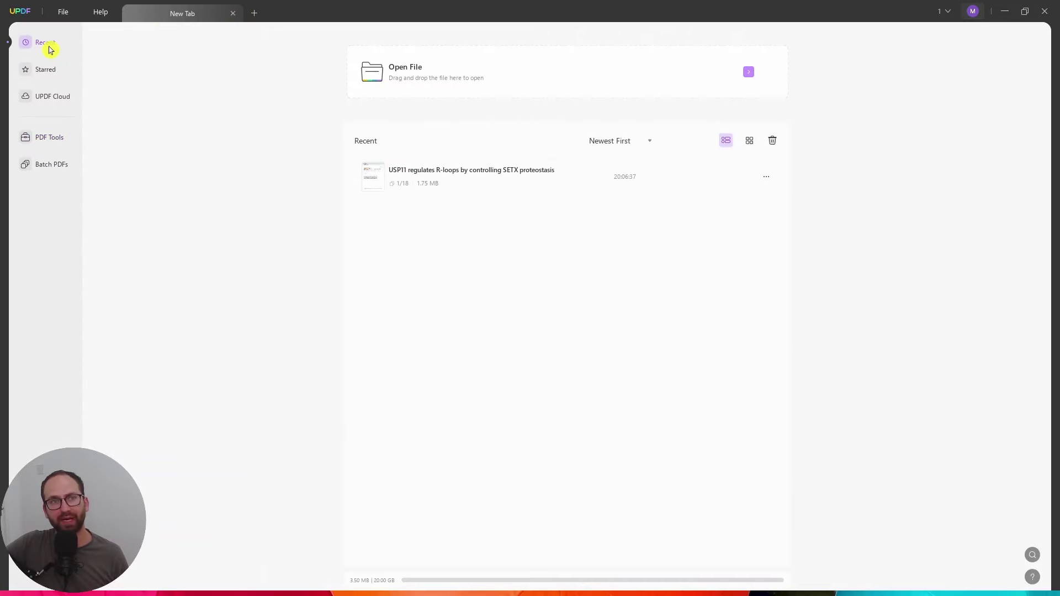
- Open the USP11 R-loops paper from Recent files and zoom the page to 124%
{"action": "left_click", "coordinate": [454, 177]}
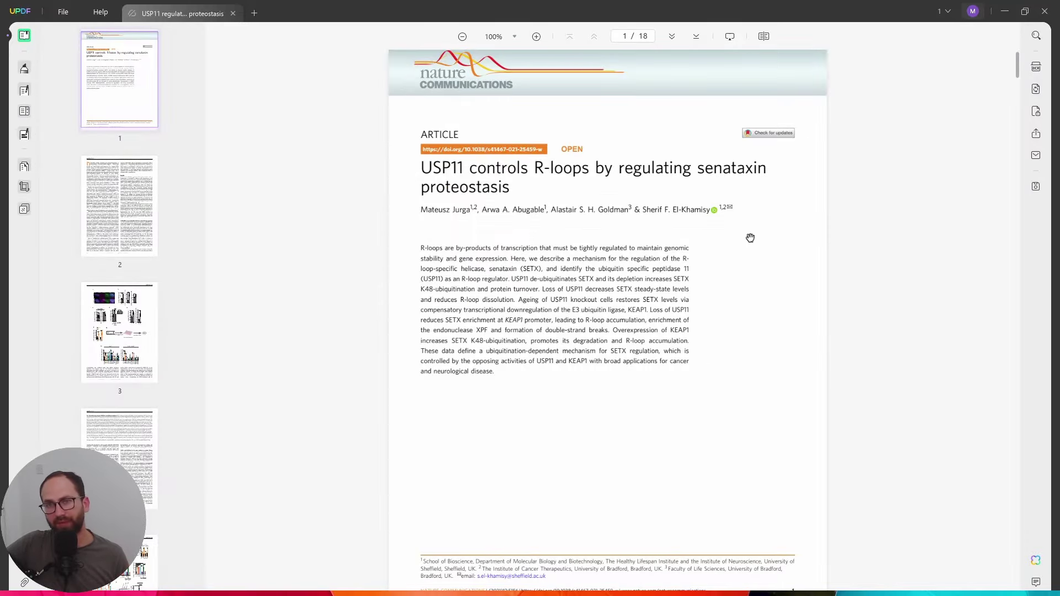
{"action": "left_click", "coordinate": [536, 37]}
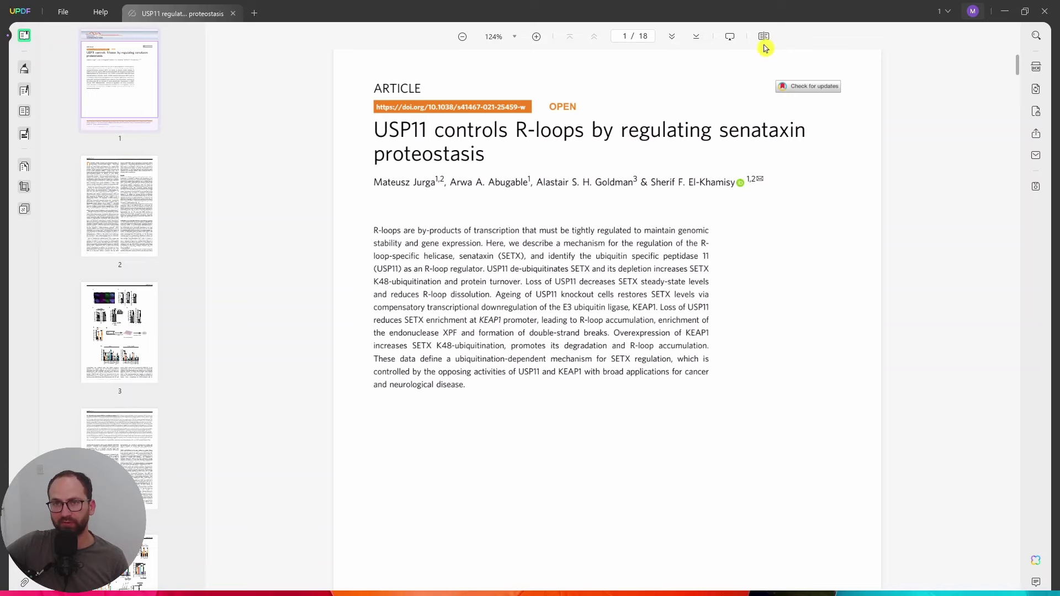
{"action": "mouse_move", "coordinate": [730, 45]}
- Open the UPDF AI summary panel, then preview AI actions for selected abstract sentences and dismiss them
{"action": "left_click", "coordinate": [1039, 562]}
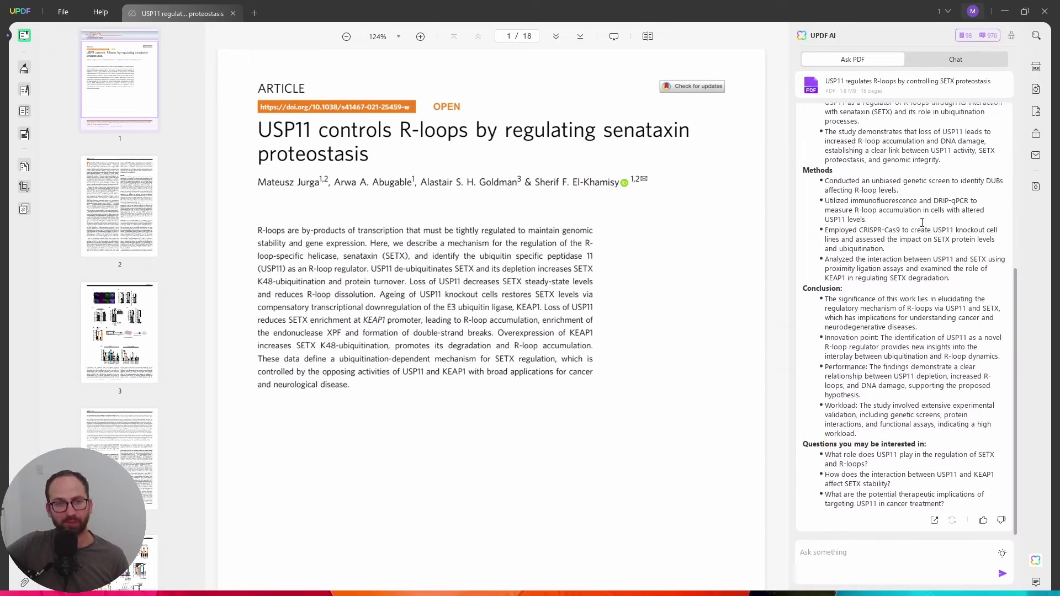
{"action": "left_click_drag", "start_coordinate": [263, 230], "coordinate": [386, 269]}
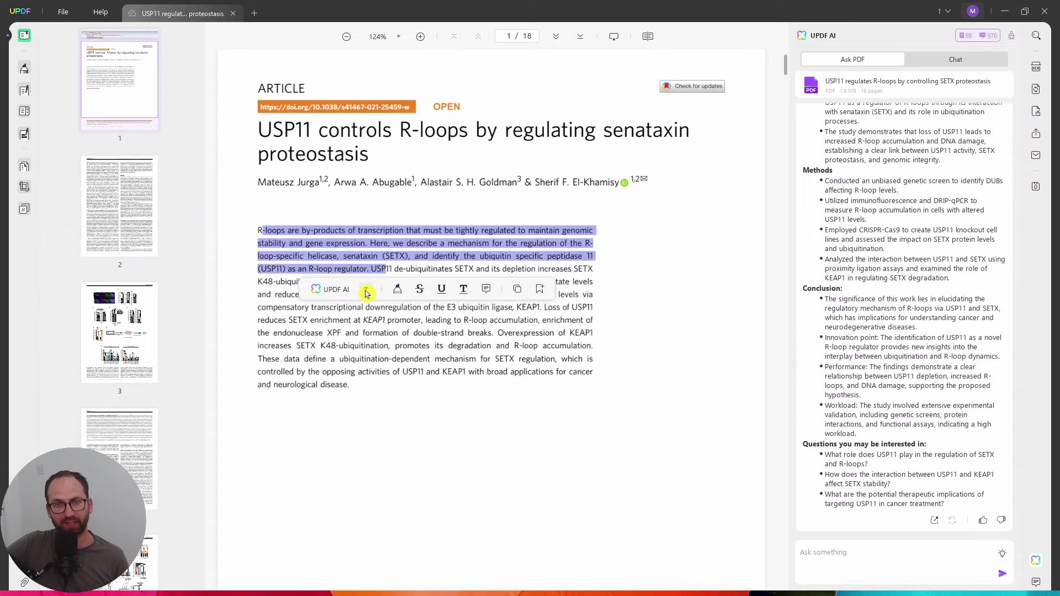
{"action": "left_click", "coordinate": [367, 291]}
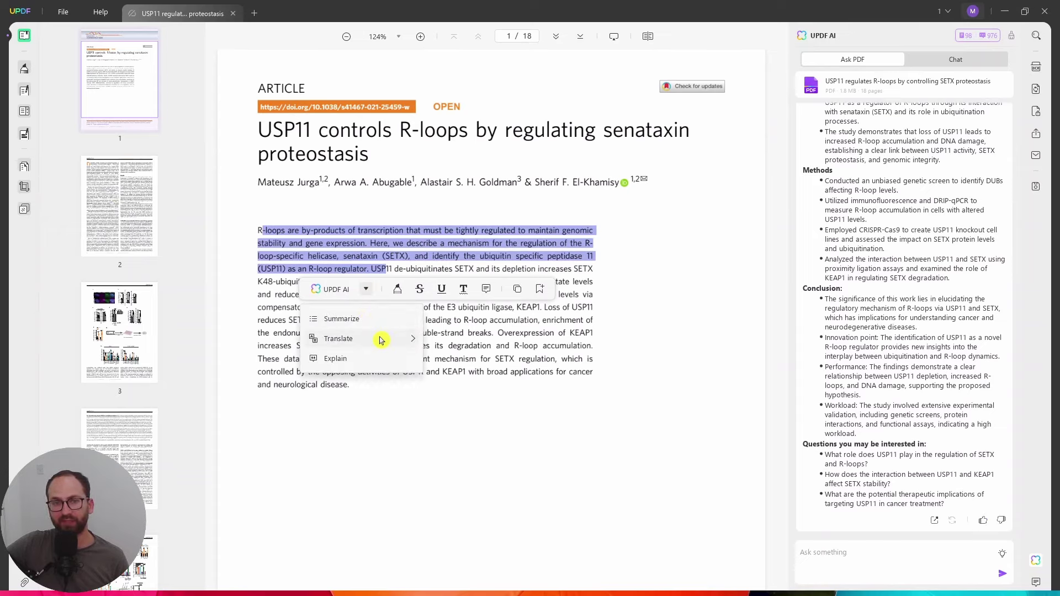
{"action": "mouse_move", "coordinate": [381, 339]}
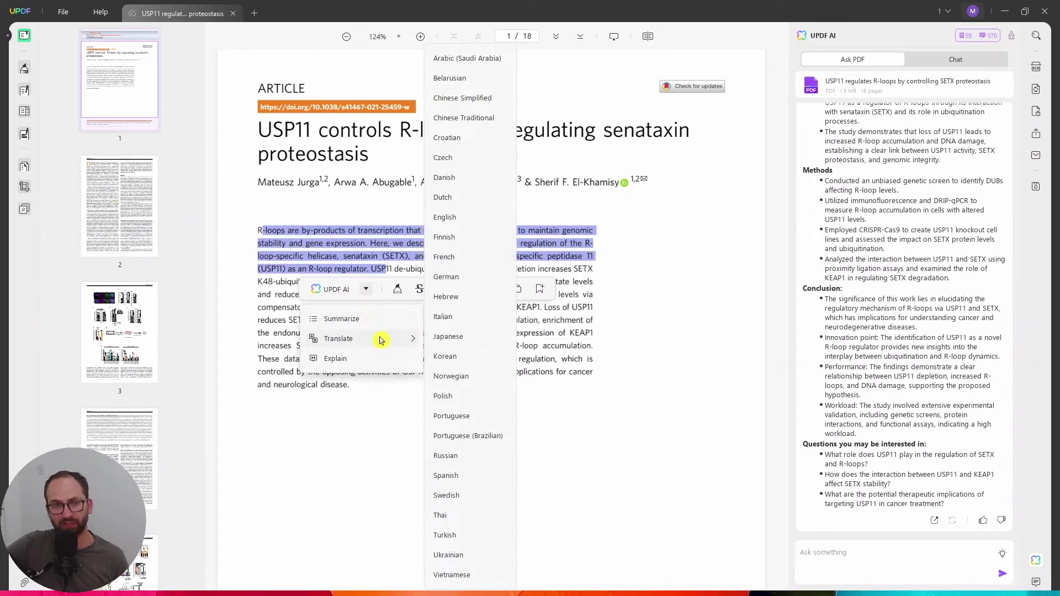
{"action": "left_click", "coordinate": [552, 350]}
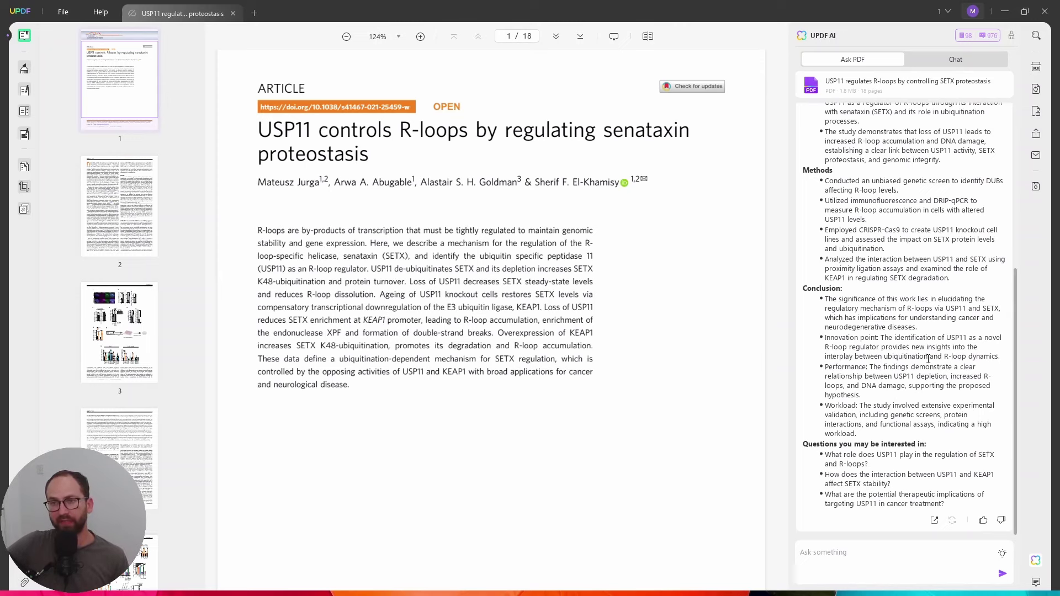
- Scroll up and down to look over the AI summary beside the paper
{"action": "scroll", "coordinate": [958, 368], "scroll_direction": "up", "scroll_amount": 2}
{"action": "scroll", "coordinate": [953, 305], "scroll_direction": "down", "scroll_amount": 1}
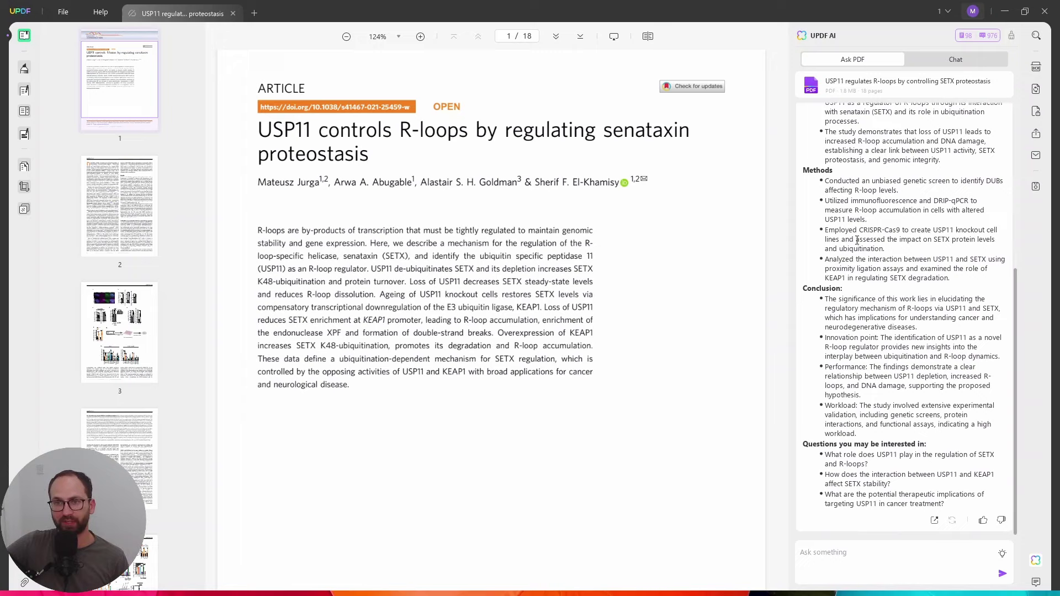
{"action": "scroll", "coordinate": [920, 231], "scroll_direction": "up", "scroll_amount": 4}
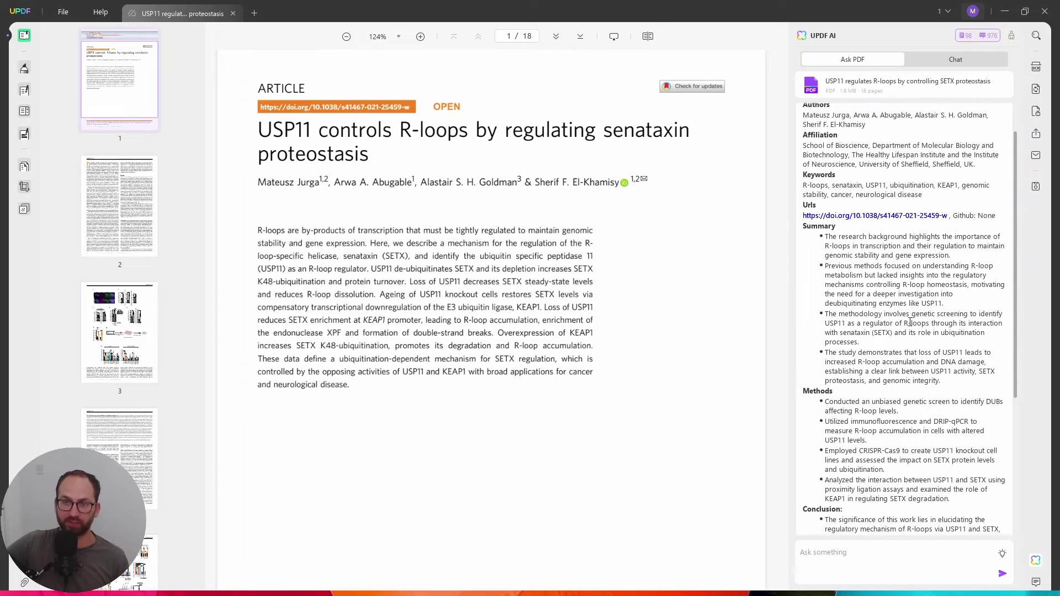
{"action": "scroll", "coordinate": [914, 320], "scroll_direction": "down", "scroll_amount": 5}
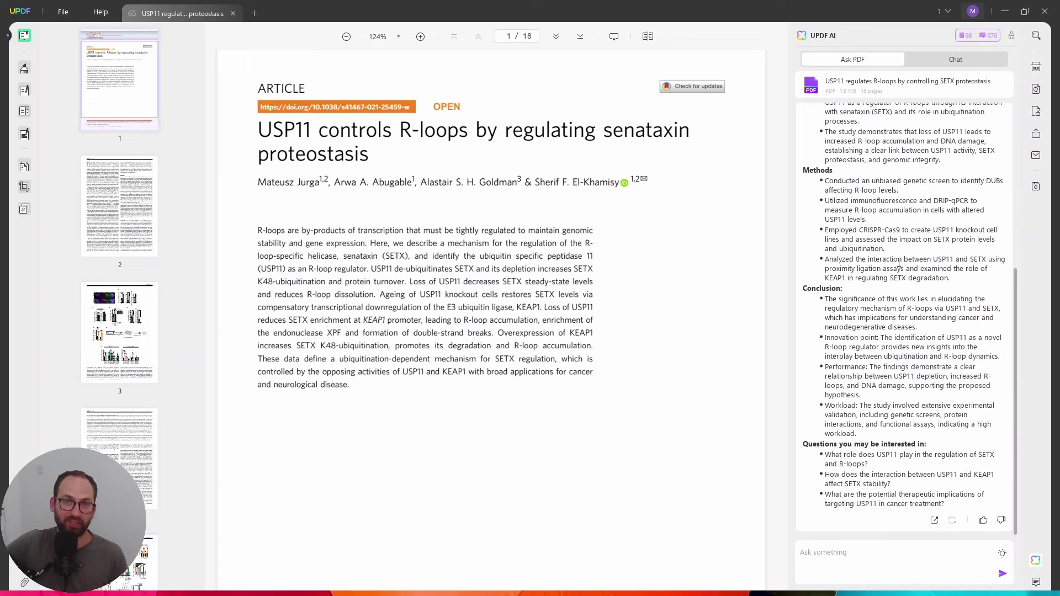
- Switch UPDF AI to Chat mode and view the preset prompt list without choosing one
{"action": "left_click", "coordinate": [944, 61]}
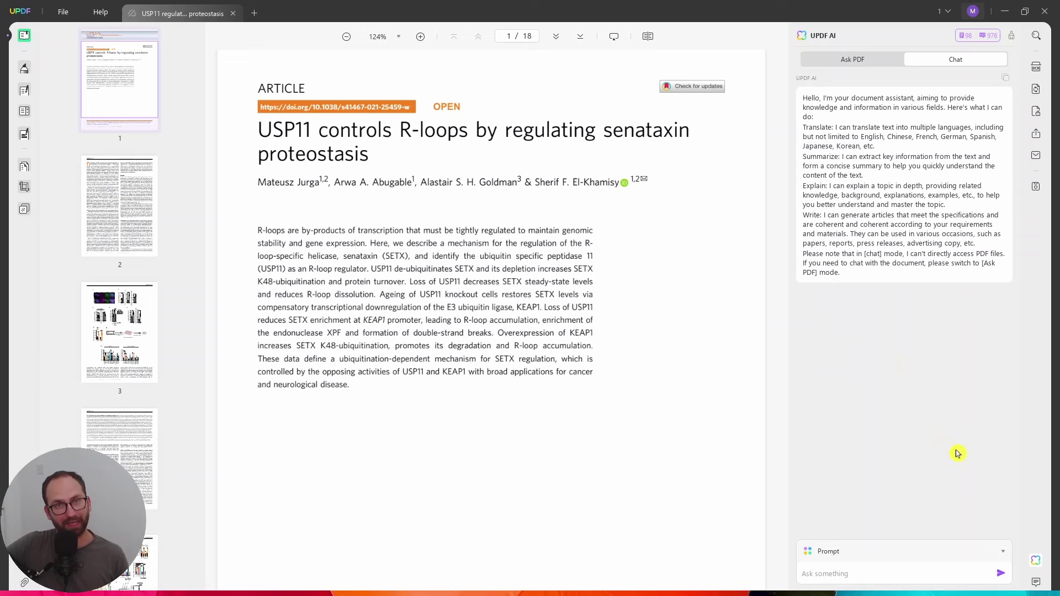
{"action": "left_click", "coordinate": [1003, 551]}
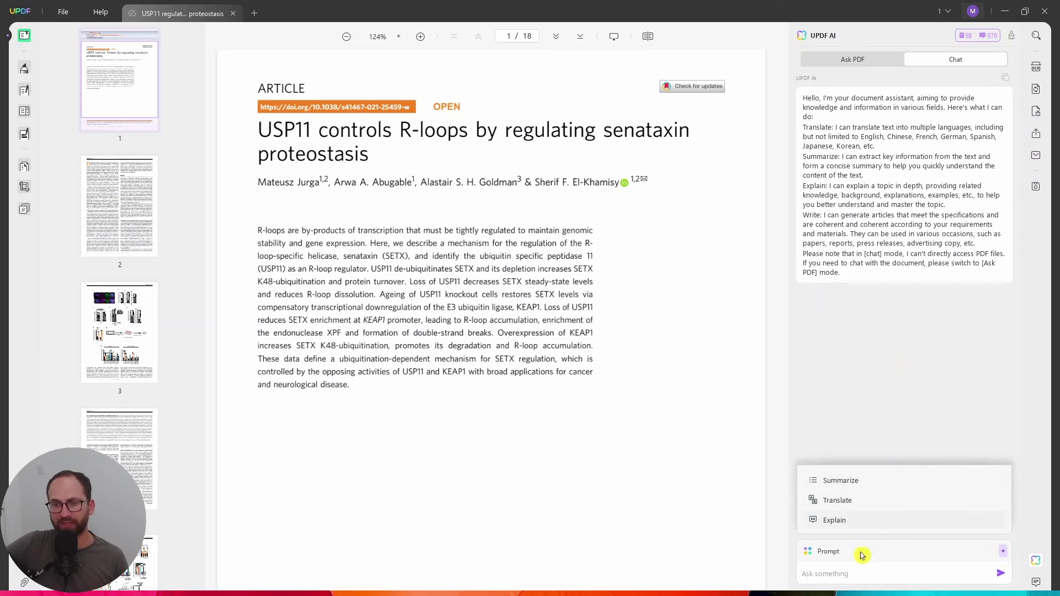
{"action": "left_click", "coordinate": [858, 574]}
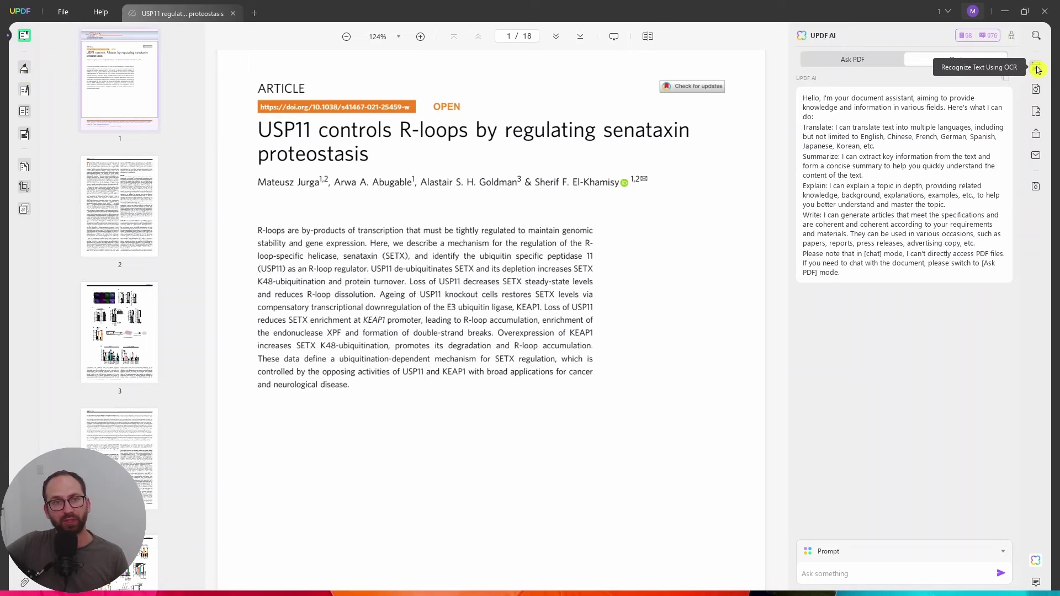
{"action": "scroll", "coordinate": [414, 171], "scroll_direction": "up", "scroll_amount": 2}
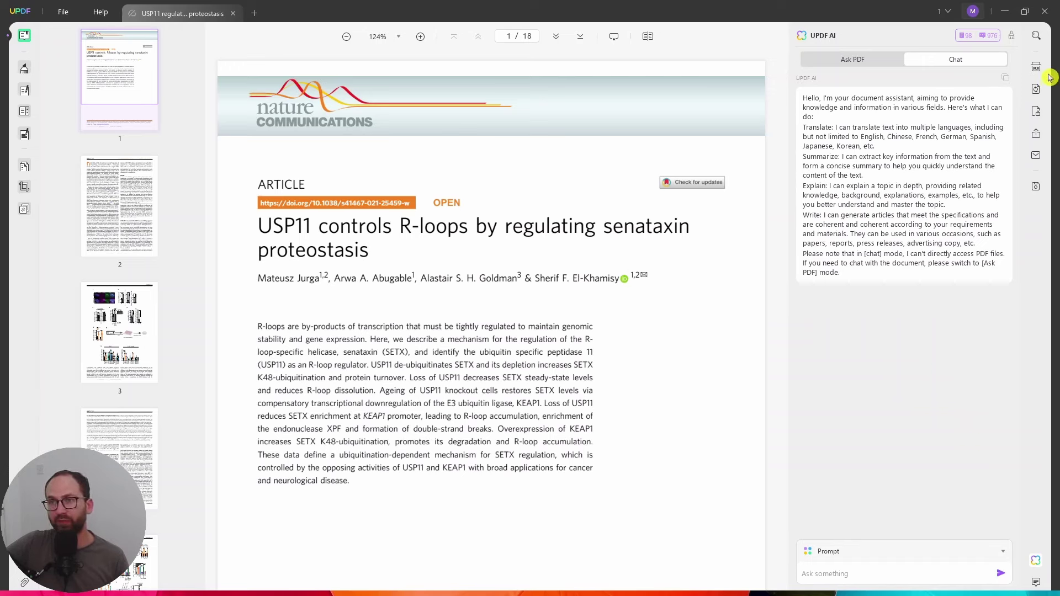
- Enter Edit PDF mode, remove stray letters at the abstract's end, and try selecting the author line
{"action": "left_click", "coordinate": [25, 93]}
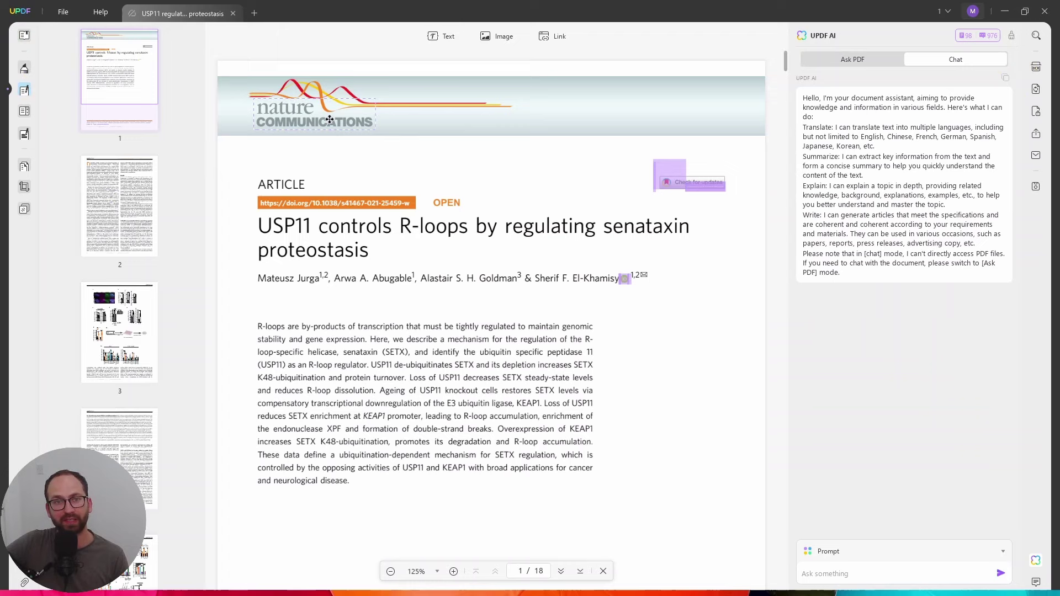
{"action": "left_click", "coordinate": [329, 351]}
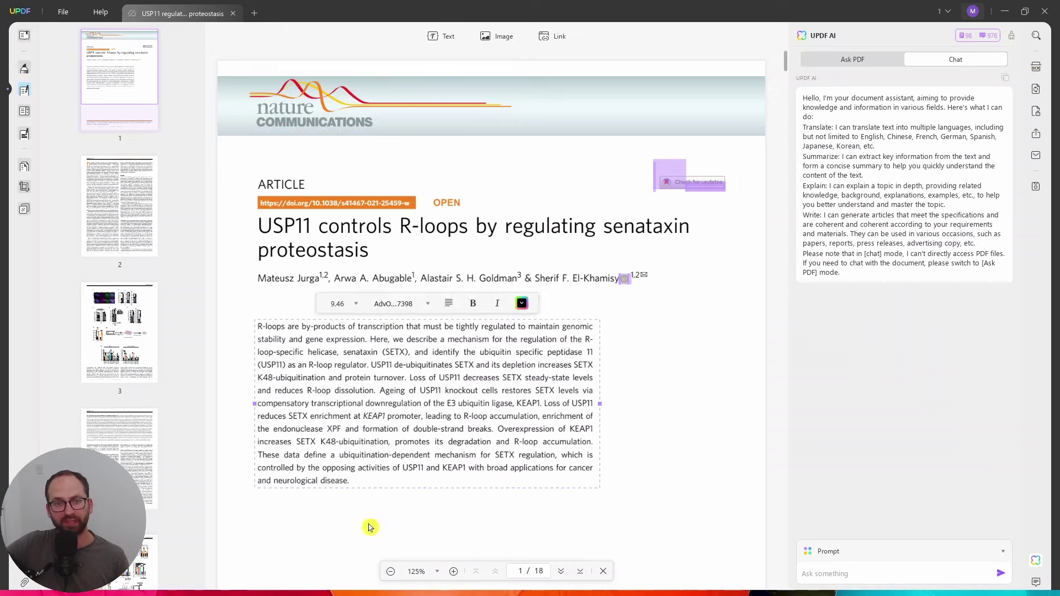
{"action": "left_click", "coordinate": [367, 477]}
{"action": "type", "text": "ss"}
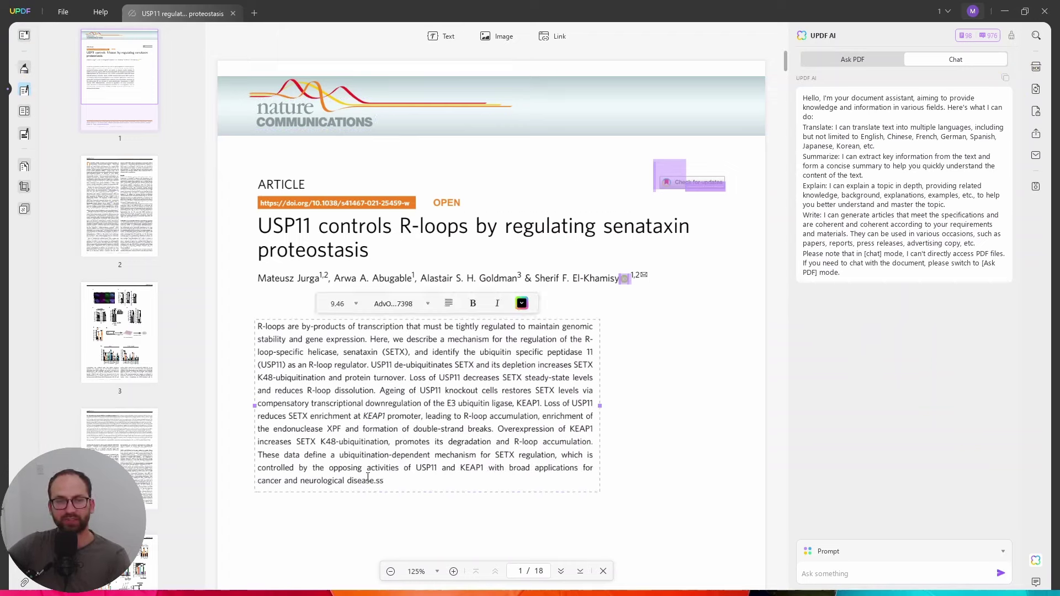
{"action": "key", "text": "BackSpace"}
{"action": "key", "text": "BackSpace"}
{"action": "left_click", "coordinate": [368, 252]}
{"action": "left_click_drag", "start_coordinate": [295, 278], "coordinate": [435, 279]}
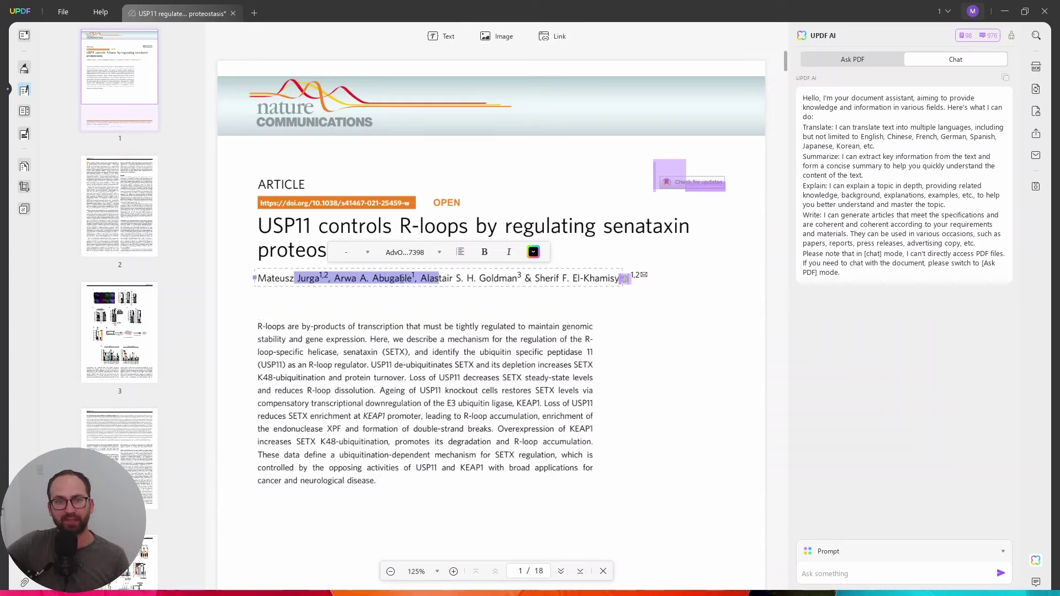
{"action": "left_click", "coordinate": [435, 278]}
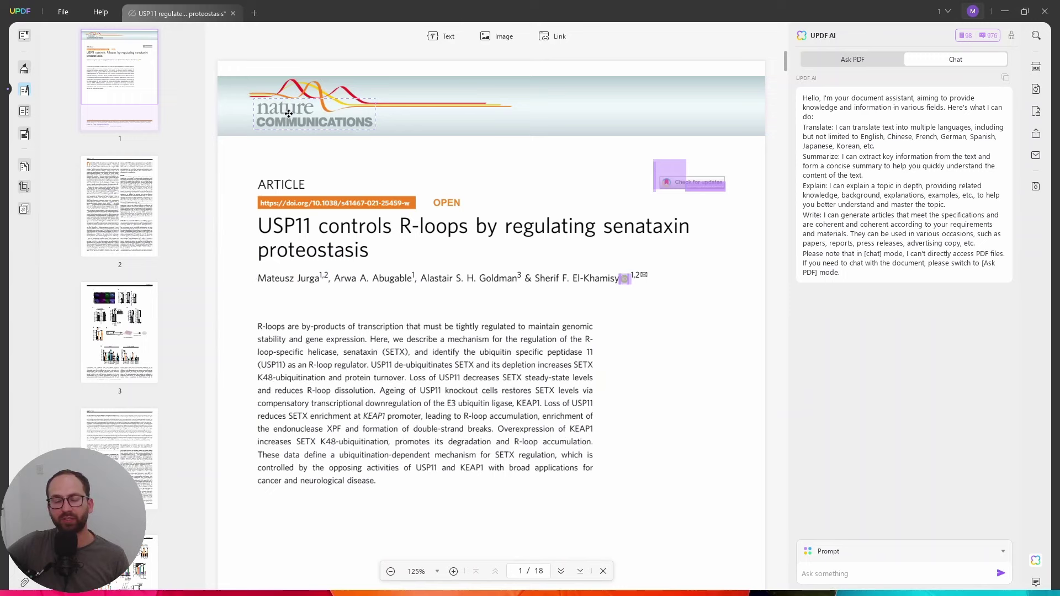
- Move the Nature Communications logo to the header's right end and pull the orange wave down
{"action": "left_click_drag", "start_coordinate": [295, 124], "coordinate": [303, 124]}
{"action": "left_click_drag", "start_coordinate": [429, 124], "coordinate": [637, 119]}
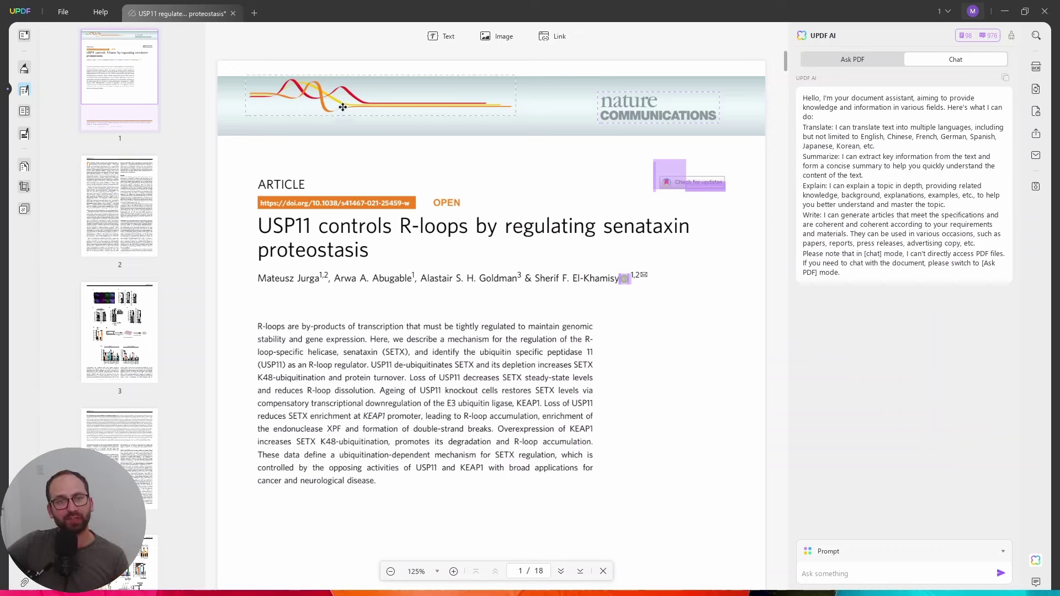
{"action": "left_click_drag", "start_coordinate": [325, 94], "coordinate": [297, 116]}
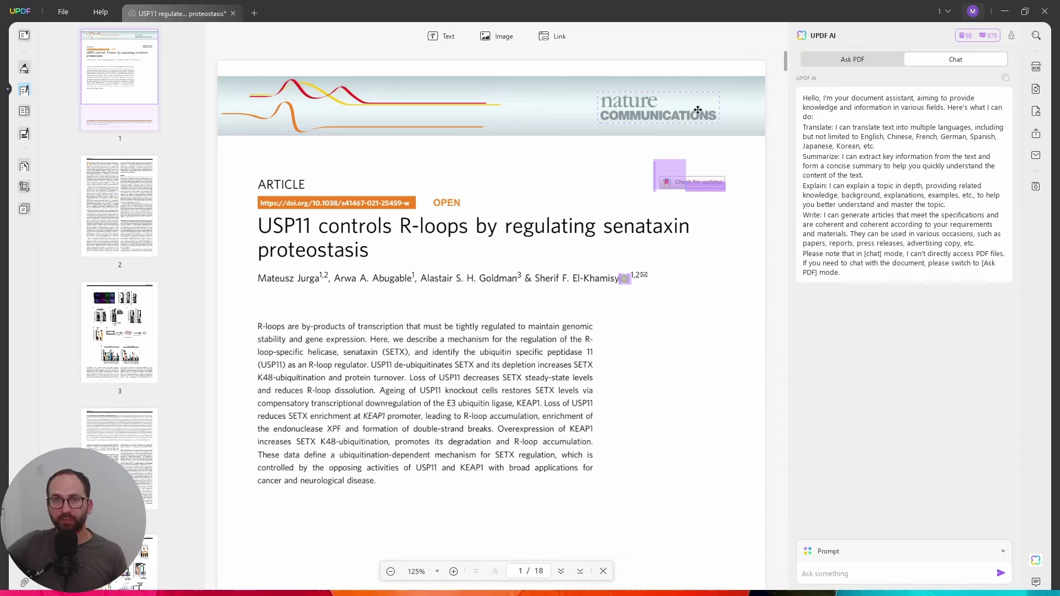
- Open the OCR settings, keep all pages as the range, and cancel without running recognition
{"action": "left_click", "coordinate": [1037, 69]}
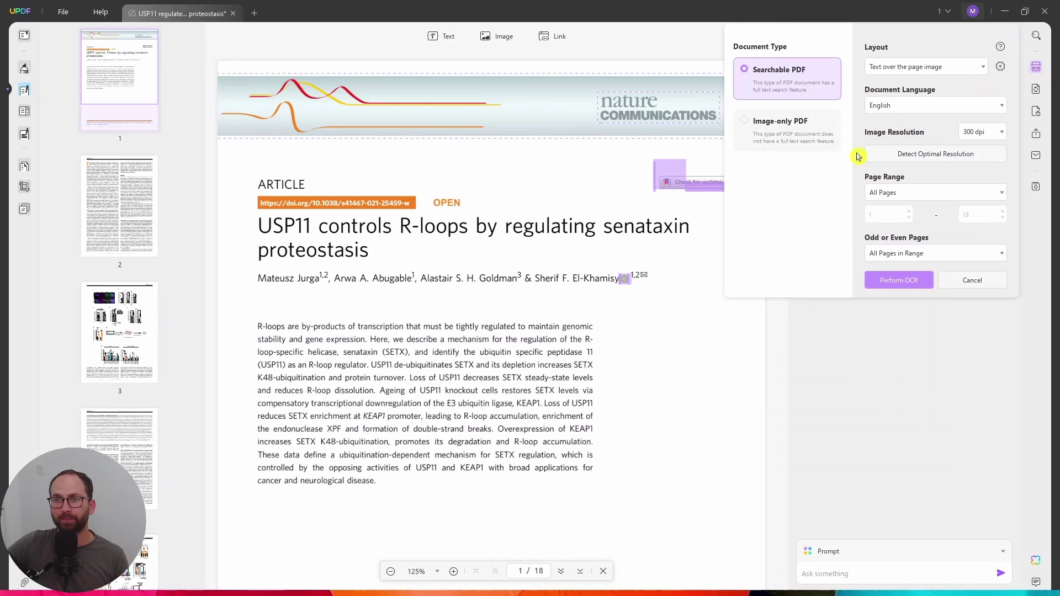
{"action": "left_click", "coordinate": [908, 194]}
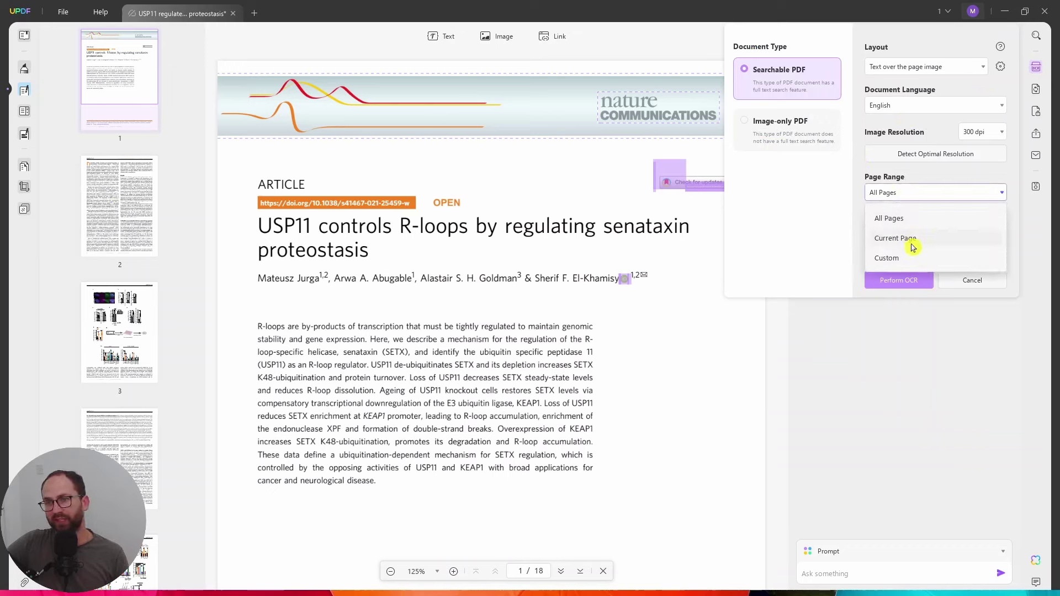
{"action": "left_click", "coordinate": [893, 218]}
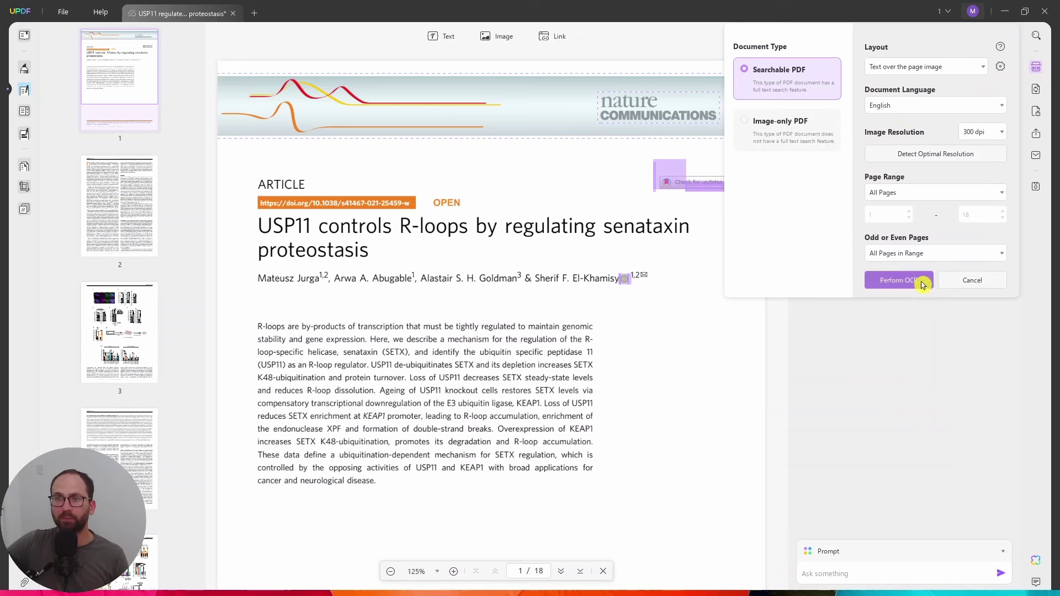
{"action": "left_click", "coordinate": [985, 281]}
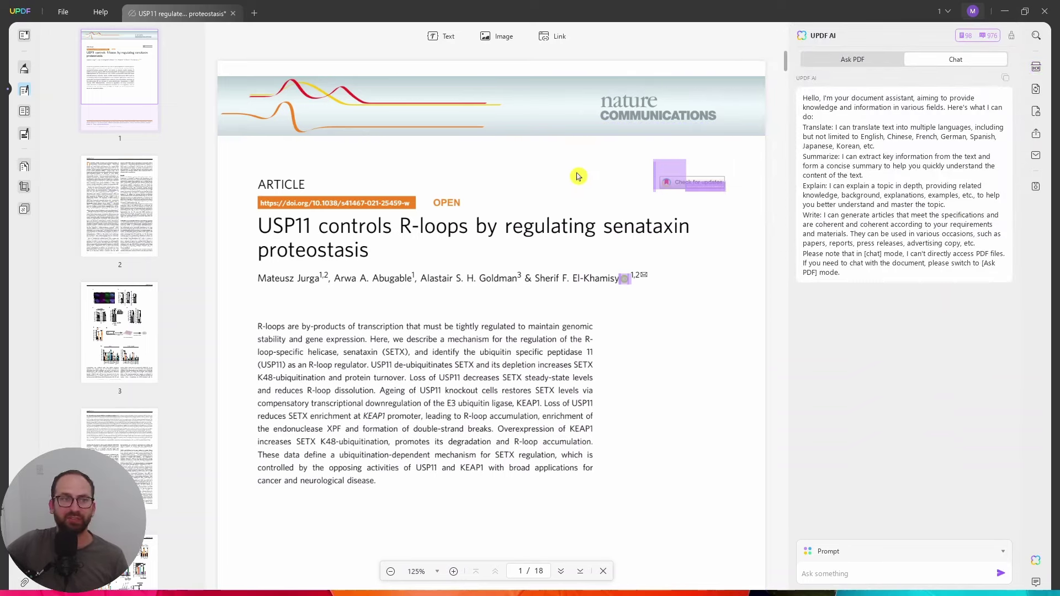
- On page 3, move the DMSO Merge image right of panel b and place a copy below it
{"action": "scroll", "coordinate": [580, 237], "scroll_direction": "down", "scroll_amount": 15}
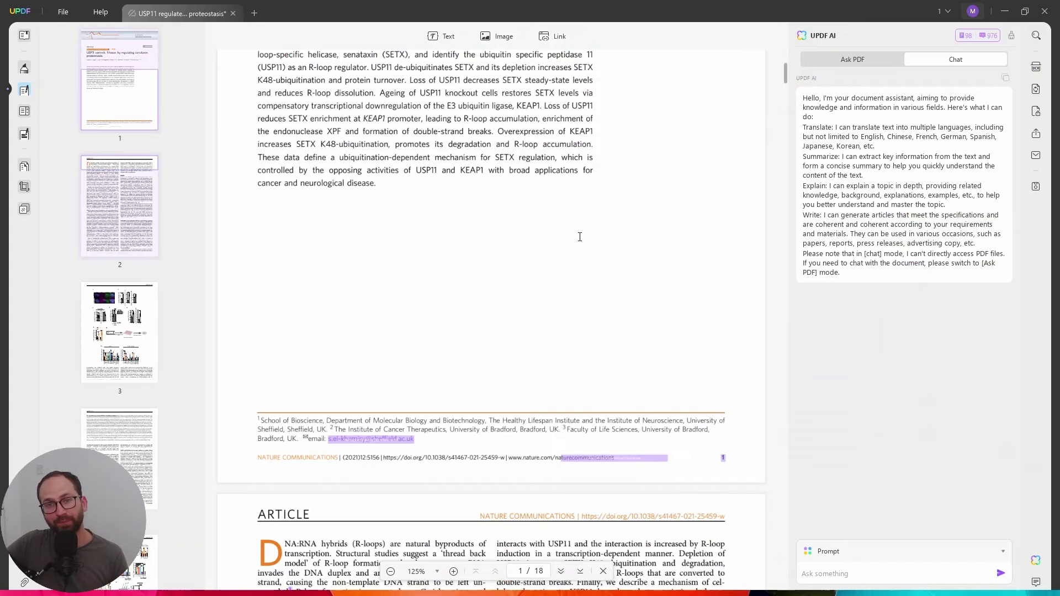
{"action": "scroll", "coordinate": [581, 250], "scroll_direction": "down", "scroll_amount": 8}
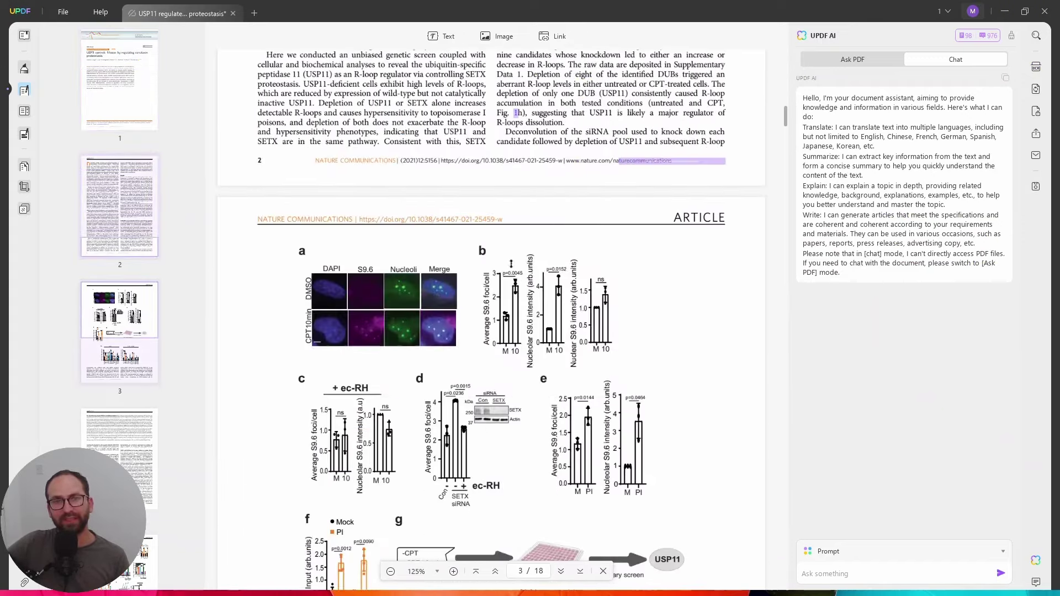
{"action": "left_click", "coordinate": [444, 288]}
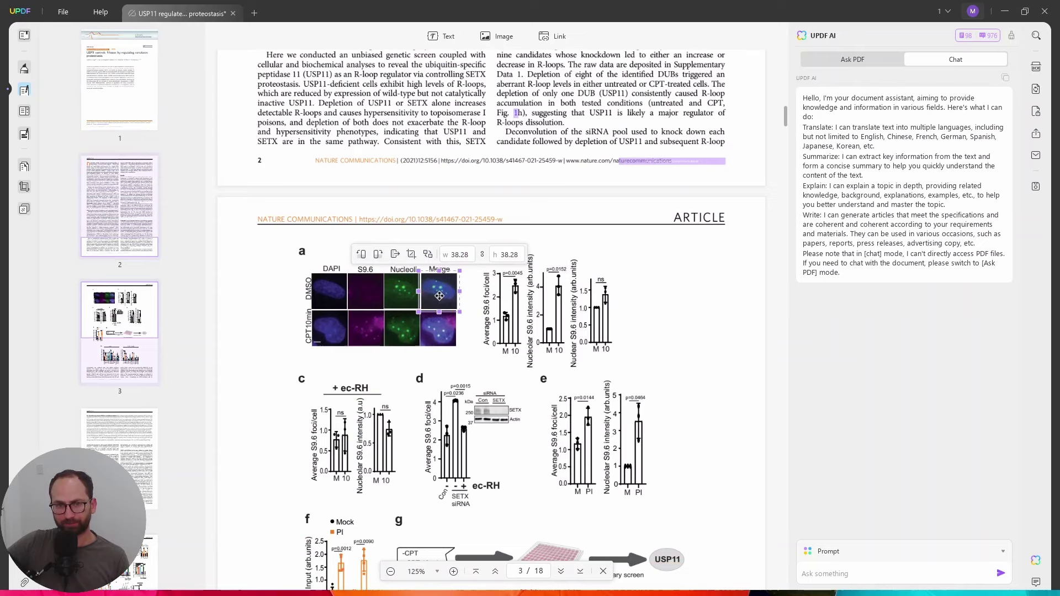
{"action": "left_click_drag", "start_coordinate": [439, 296], "coordinate": [675, 293]}
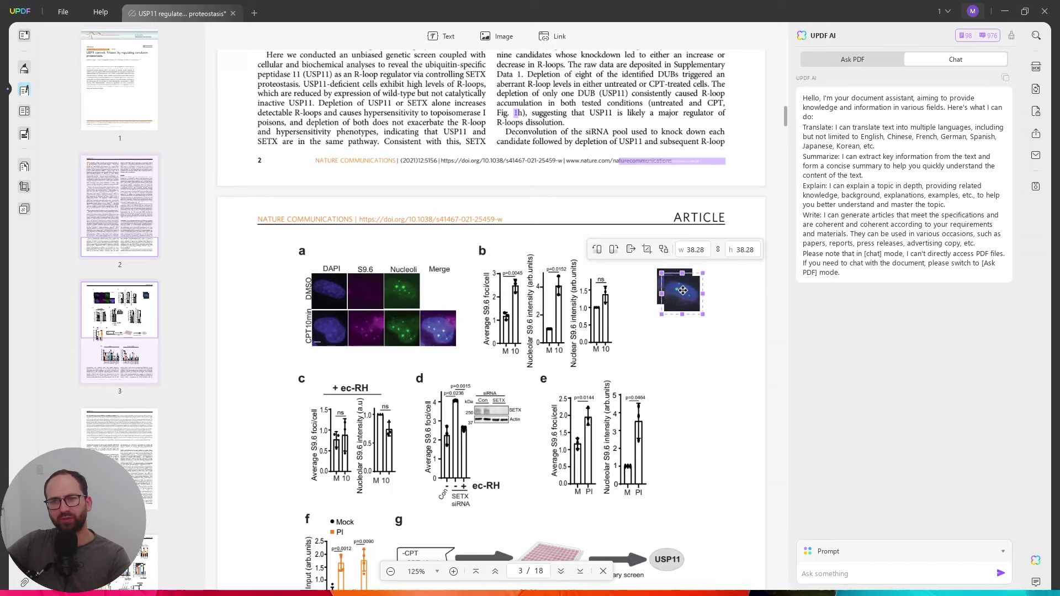
{"action": "left_click_drag", "start_coordinate": [683, 290], "coordinate": [680, 347]}
{"action": "right_click", "coordinate": [682, 347]}
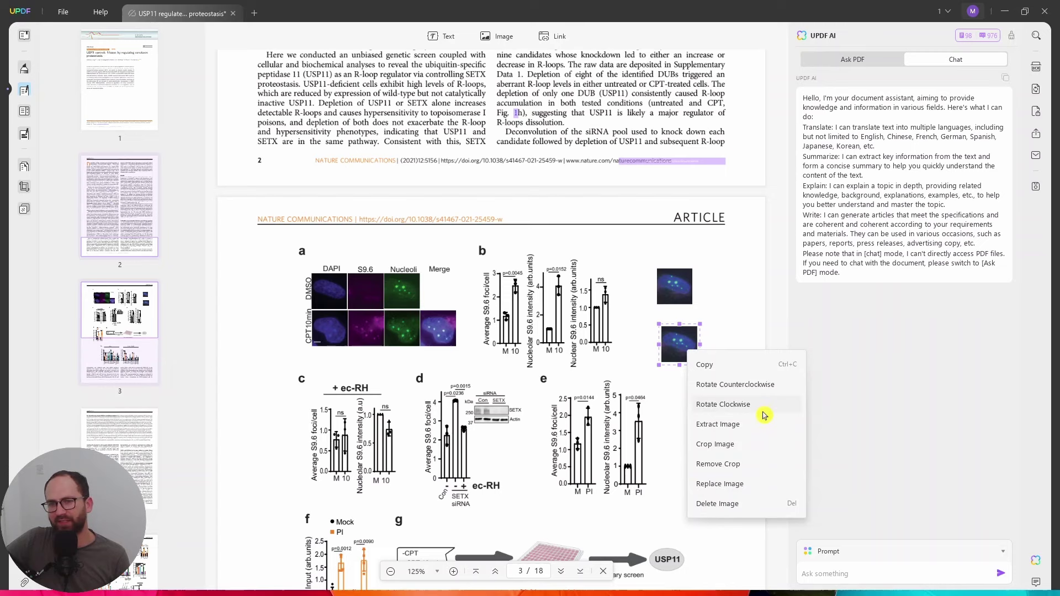
{"action": "left_click", "coordinate": [645, 306]}
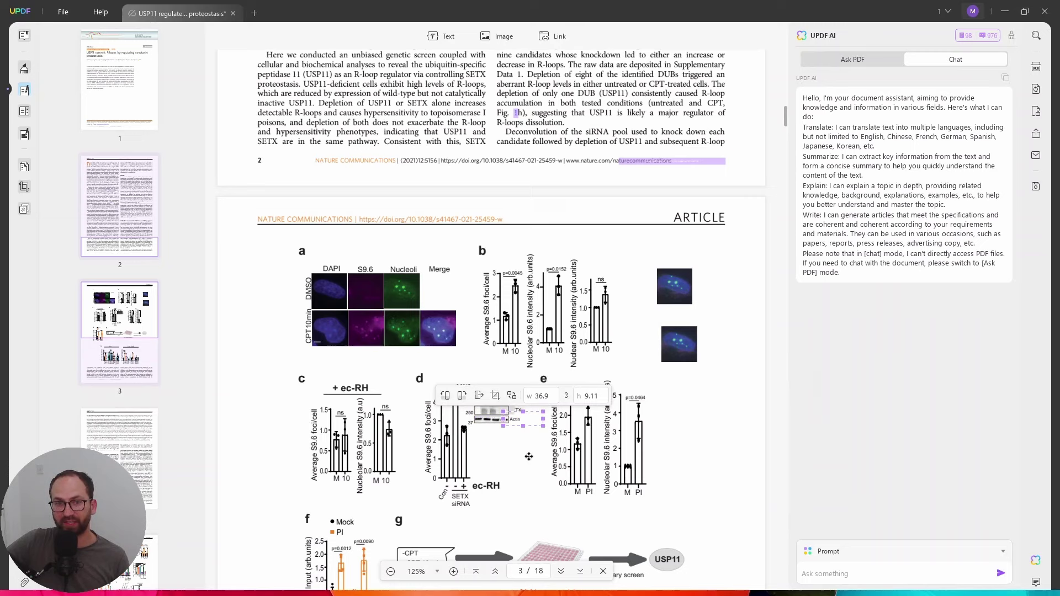
- Drag a copy of the SETX blot below panel d and enlarge it to about 83 by 21
{"action": "left_click_drag", "start_coordinate": [493, 412], "coordinate": [529, 462]}
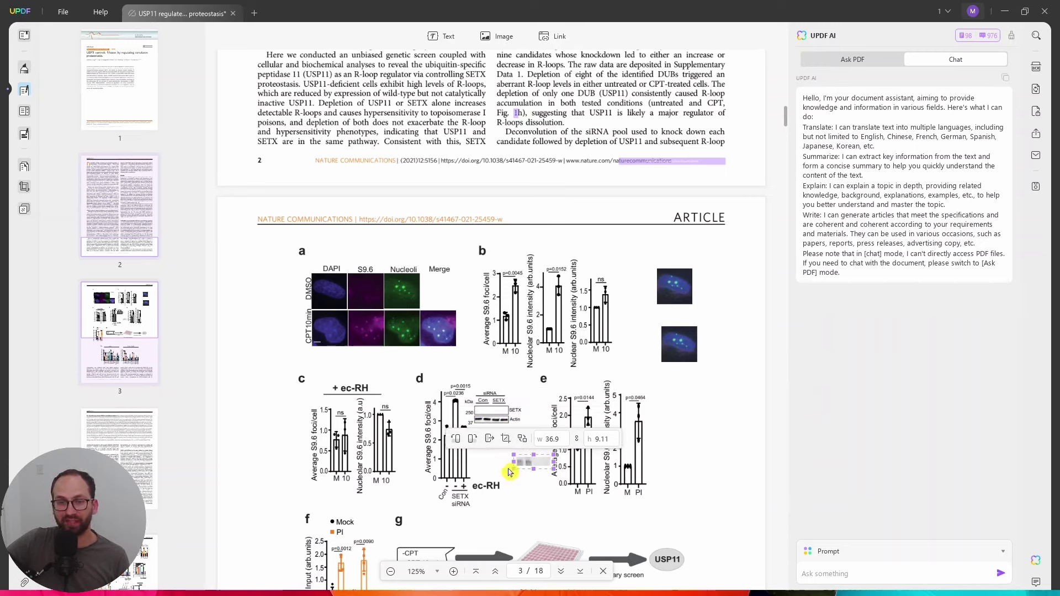
{"action": "left_click_drag", "start_coordinate": [513, 469], "coordinate": [471, 479]}
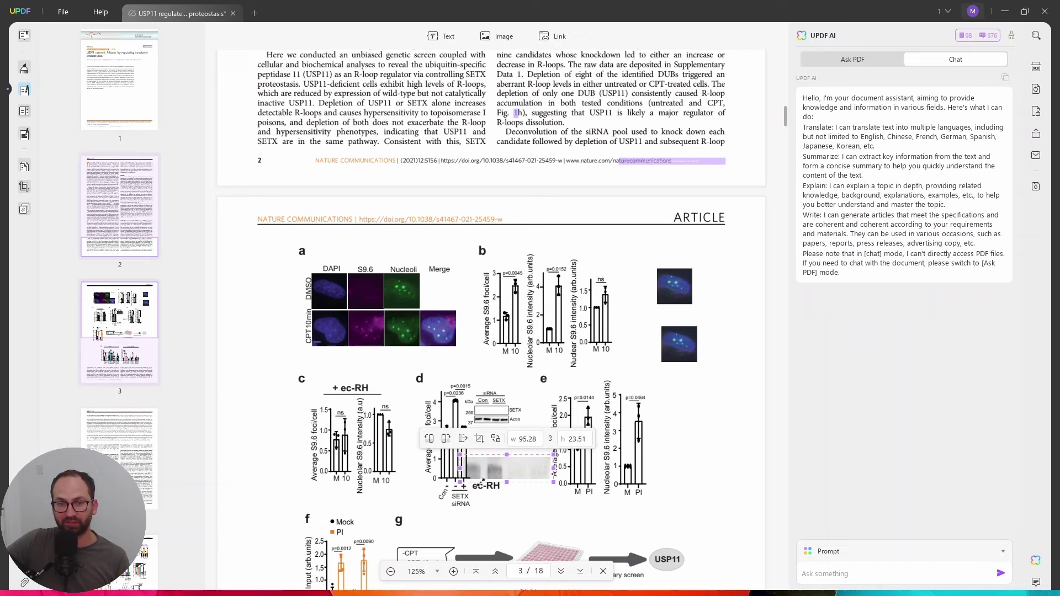
{"action": "left_click", "coordinate": [534, 393]}
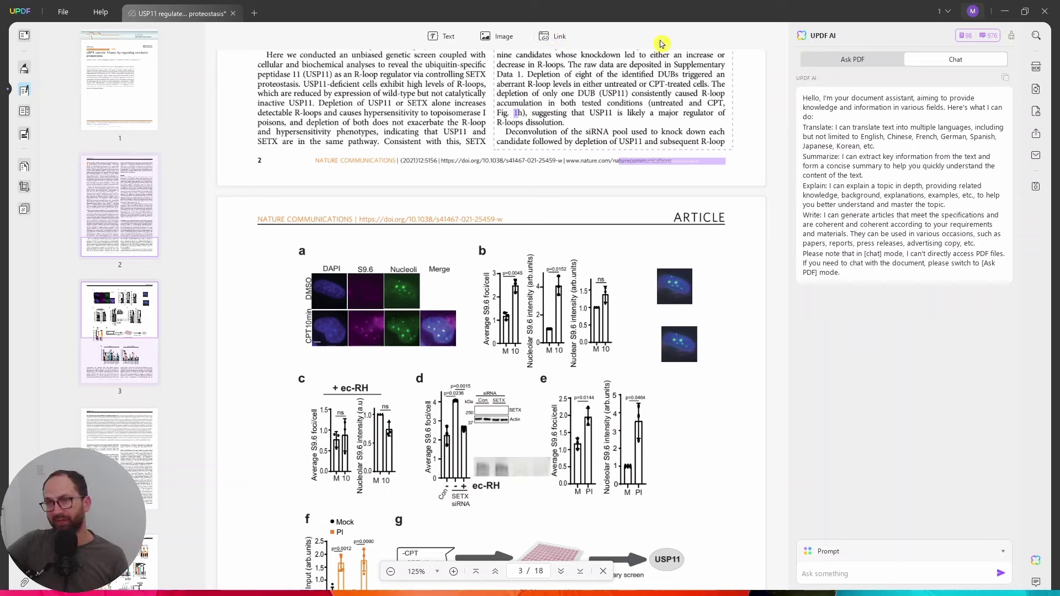
{"action": "left_click", "coordinate": [1036, 90]}
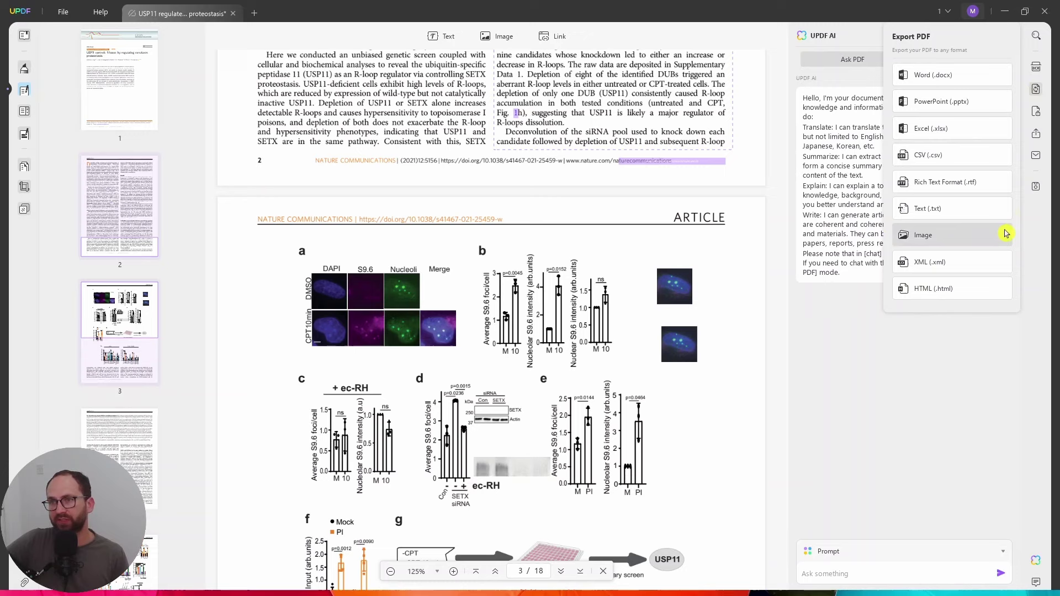
{"action": "left_click", "coordinate": [1036, 116]}
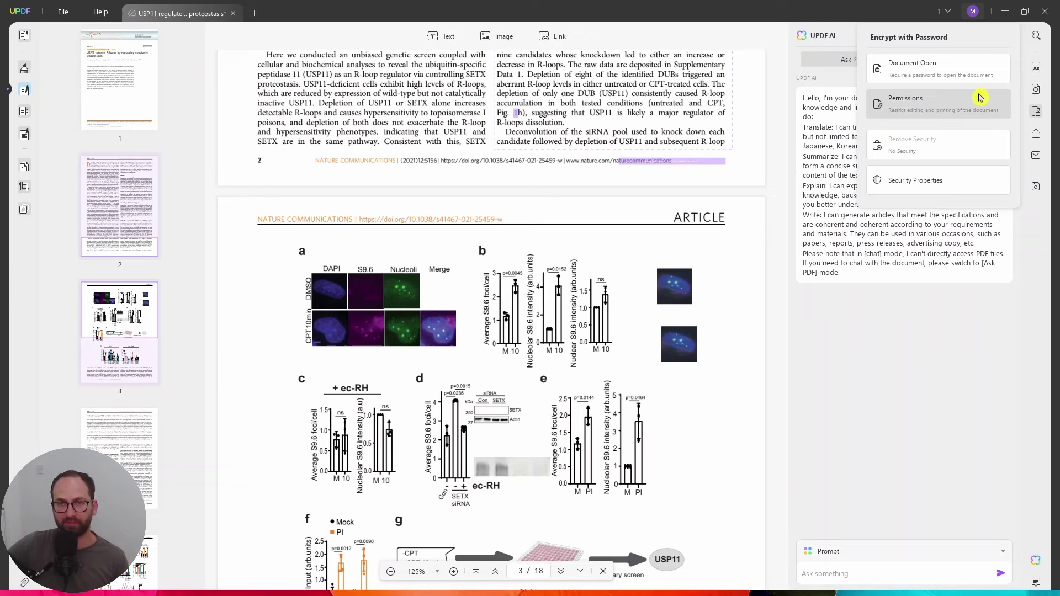
{"action": "left_click", "coordinate": [1000, 249]}
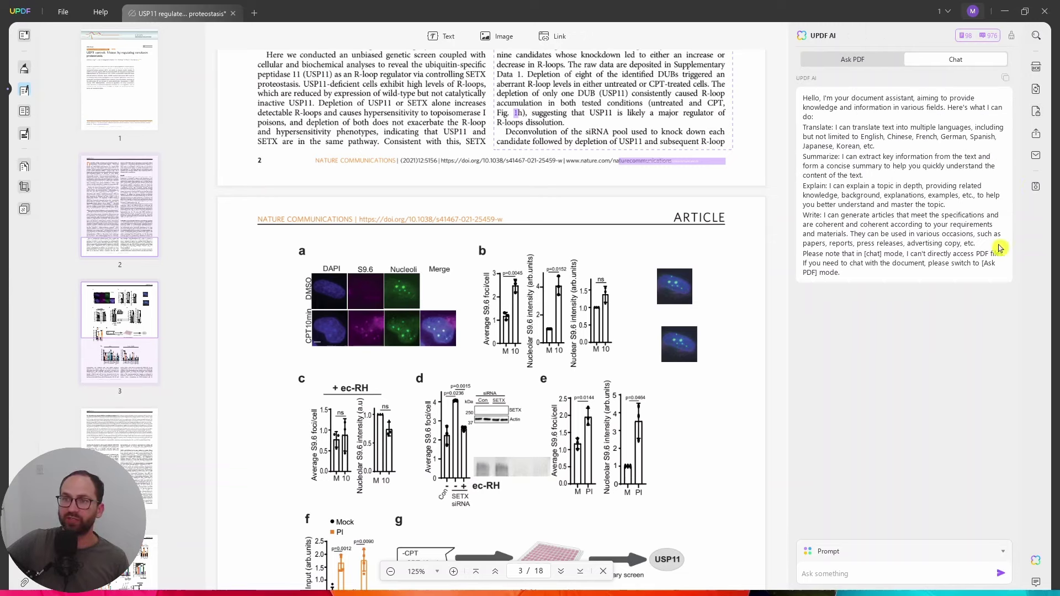
{"action": "left_click", "coordinate": [1036, 135]}
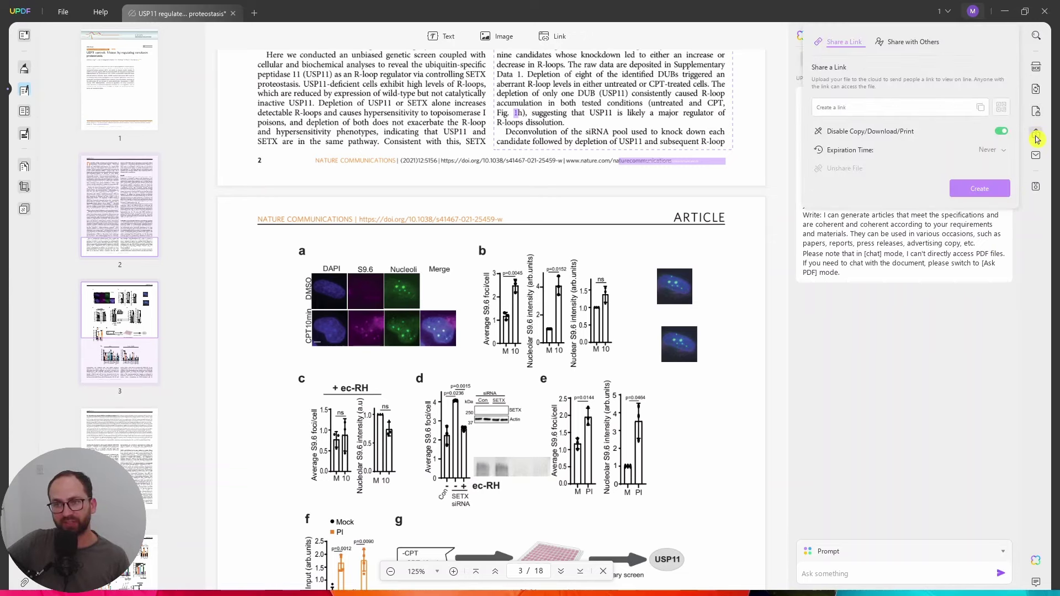
{"action": "left_click", "coordinate": [935, 242]}
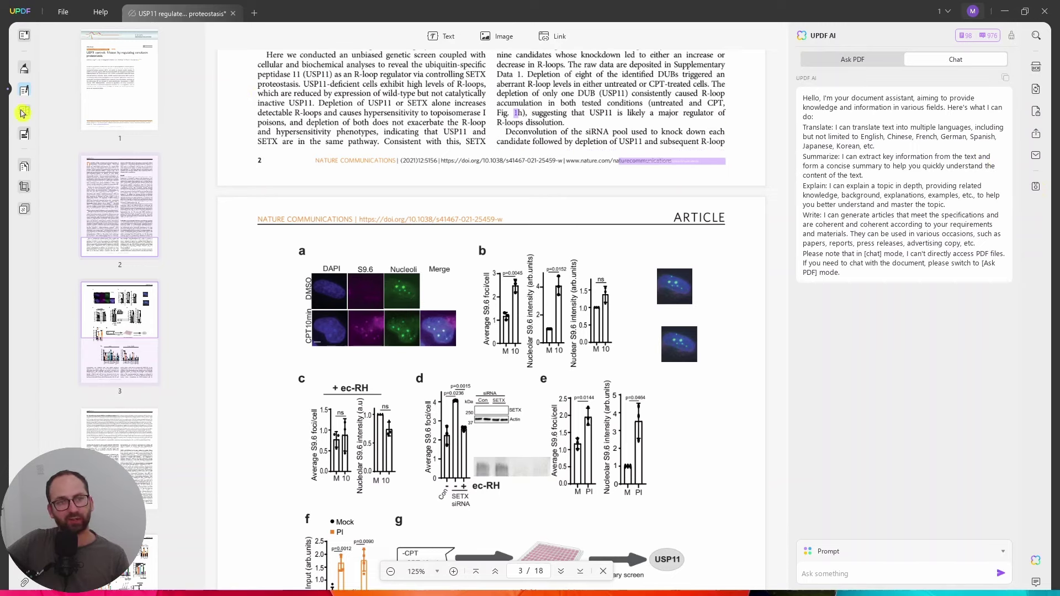
- Switch to Prepare Form and place a Digital Signature field, Signature1, beside panel e
{"action": "left_click", "coordinate": [25, 70]}
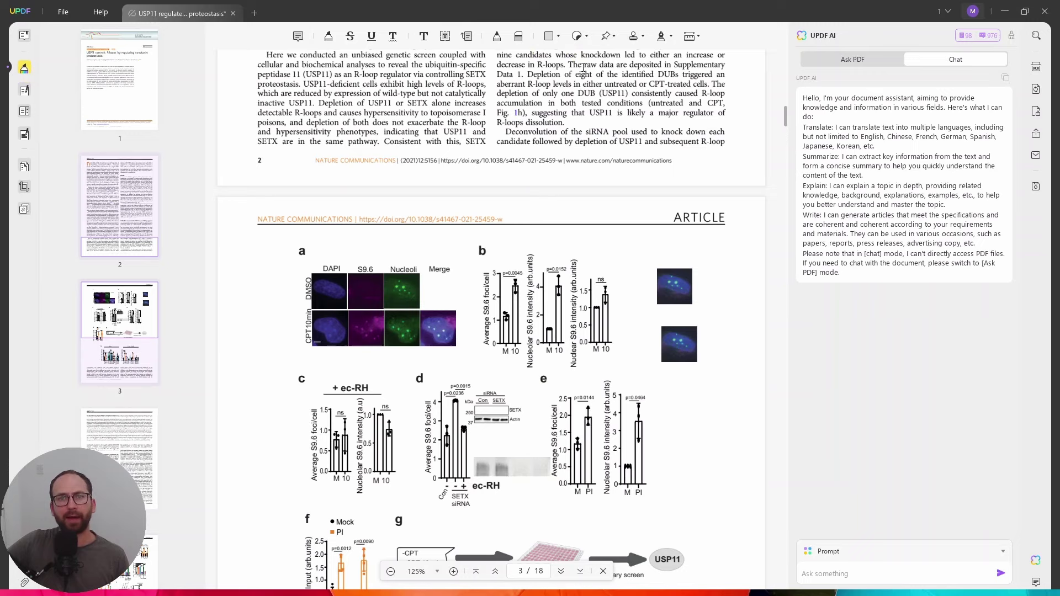
{"action": "left_click", "coordinate": [24, 113]}
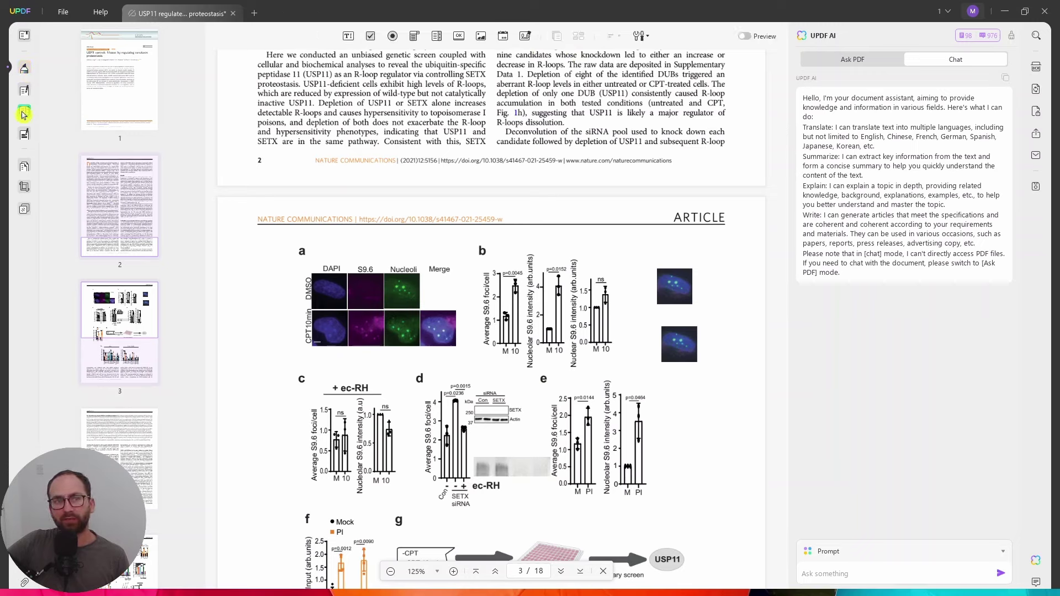
{"action": "left_click", "coordinate": [527, 38]}
{"action": "left_click", "coordinate": [668, 412]}
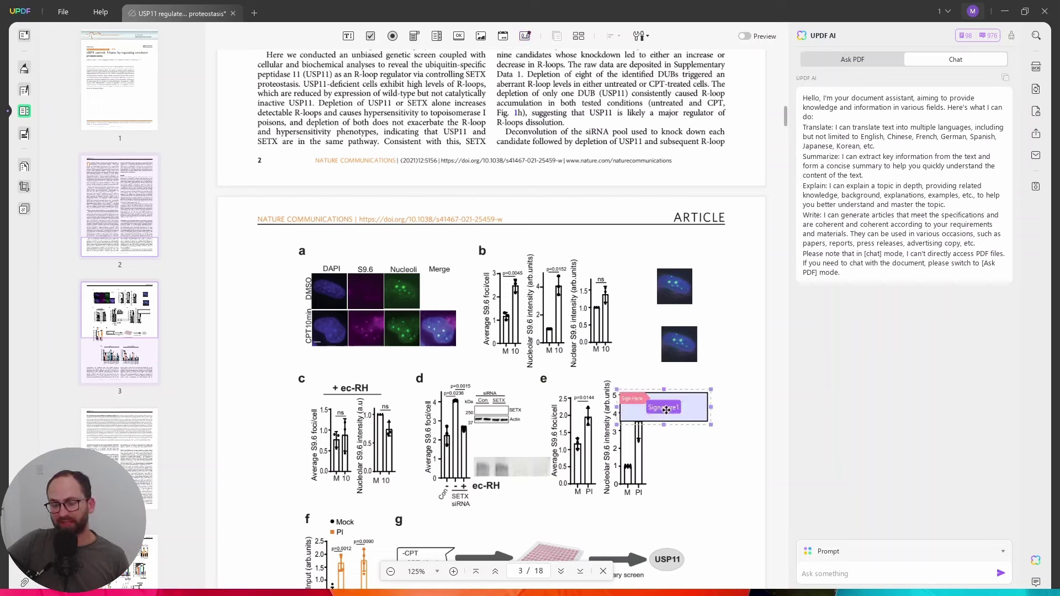
- Mark and permanently redact the first author's name on page 1, then show the 18-page organizer
{"action": "left_click", "coordinate": [24, 134]}
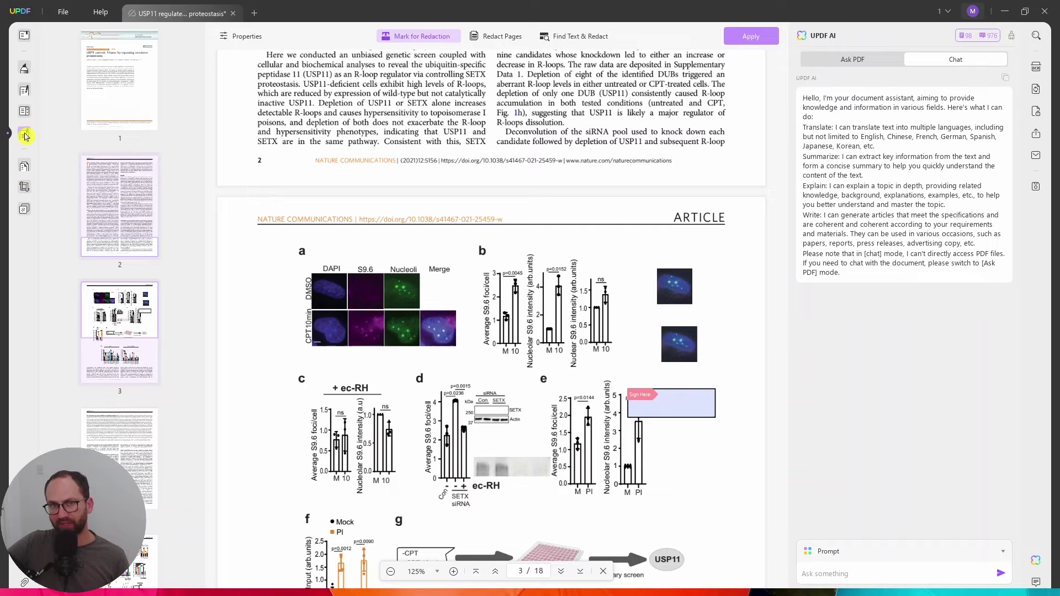
{"action": "scroll", "coordinate": [377, 122], "scroll_direction": "up", "scroll_amount": 15}
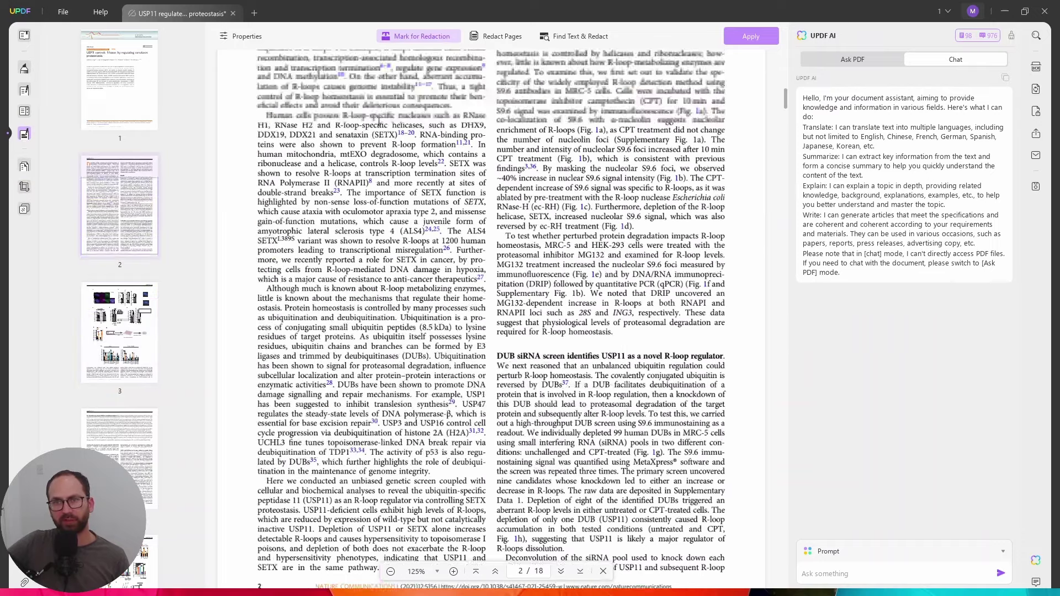
{"action": "scroll", "coordinate": [381, 125], "scroll_direction": "up", "scroll_amount": 5}
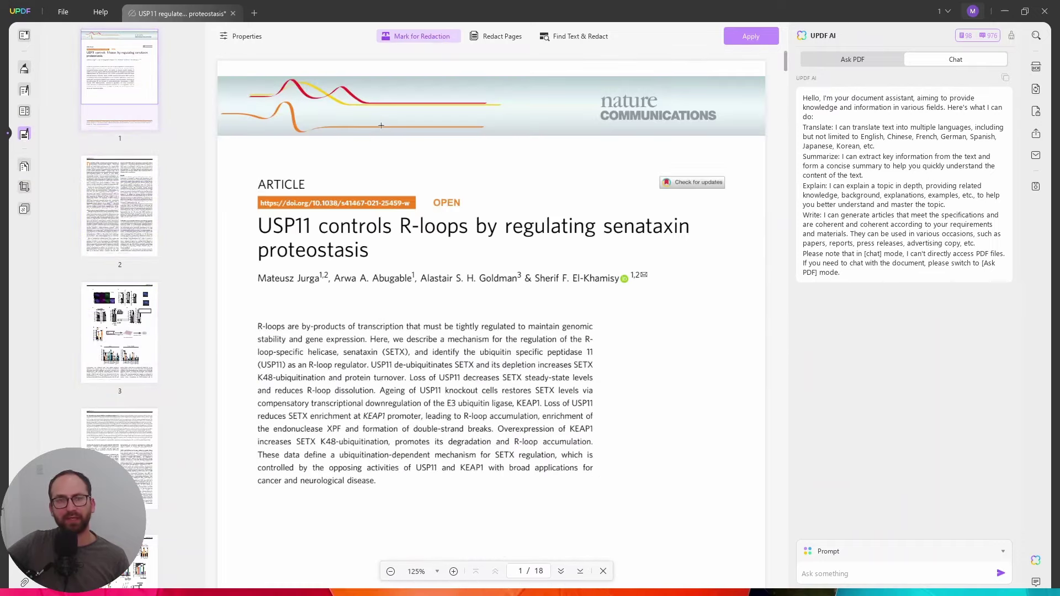
{"action": "left_click_drag", "start_coordinate": [254, 269], "coordinate": [330, 286]}
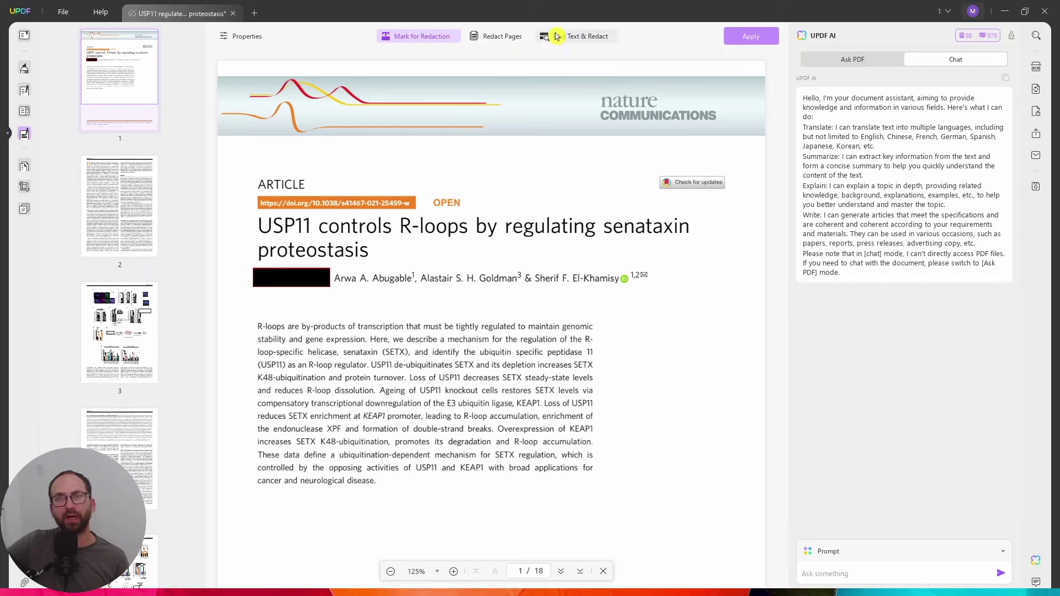
{"action": "left_click", "coordinate": [558, 36]}
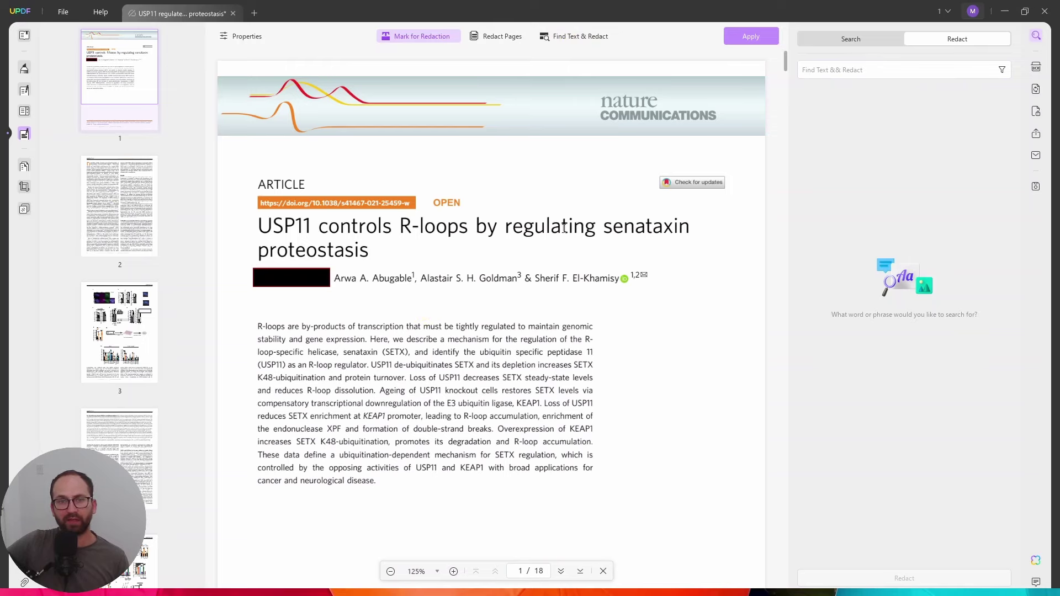
{"action": "left_click", "coordinate": [733, 36]}
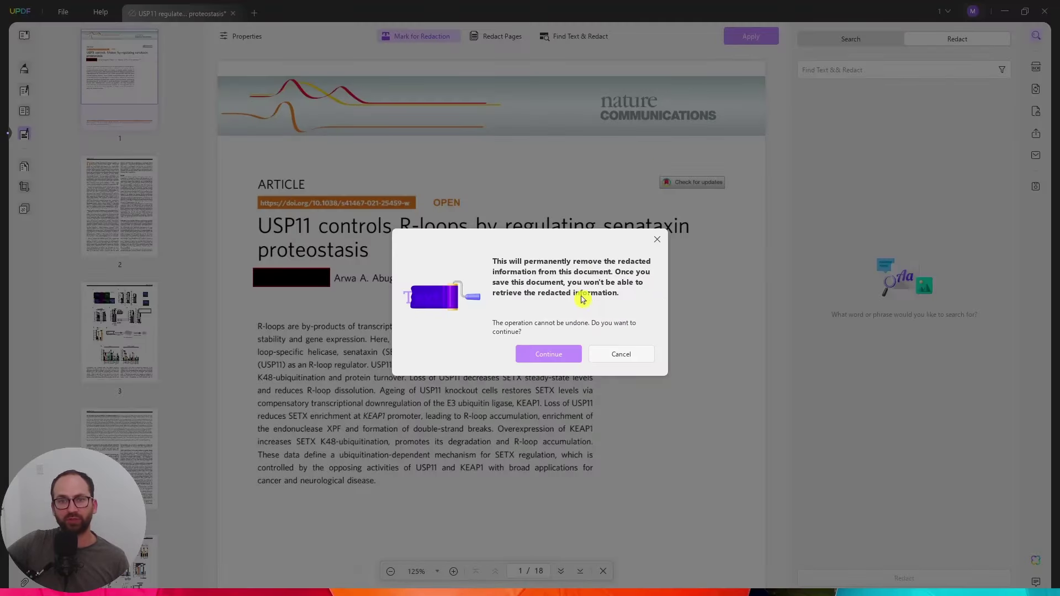
{"action": "left_click", "coordinate": [558, 358]}
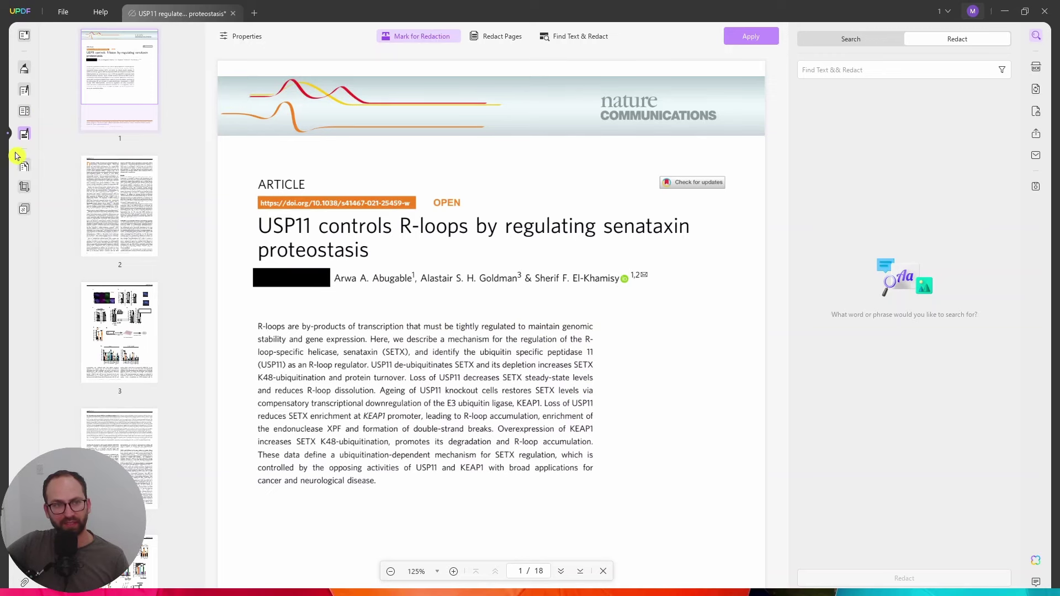
{"action": "left_click", "coordinate": [25, 168]}
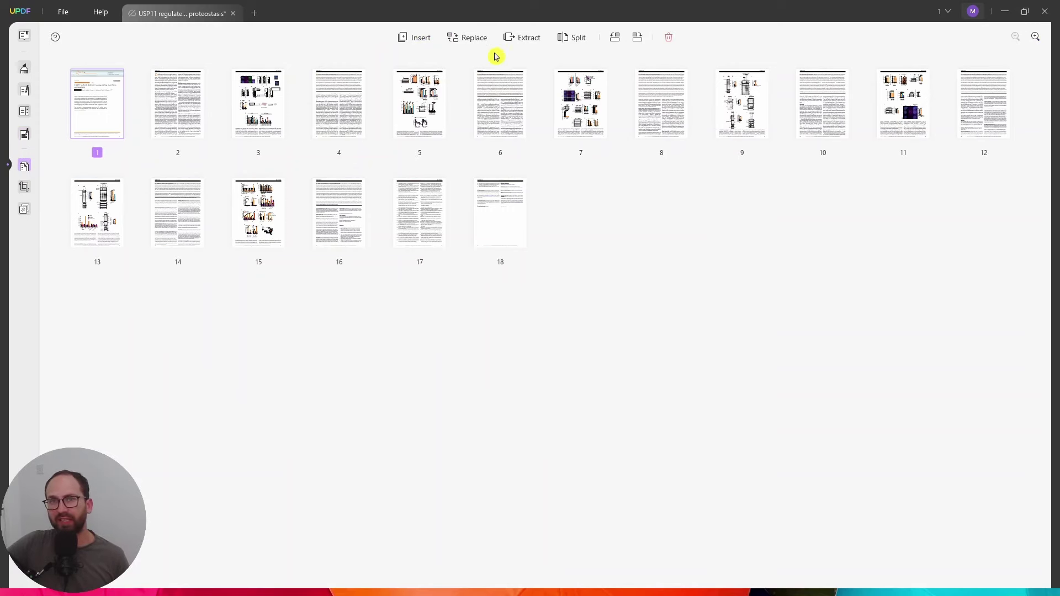
- Go from Crop Pages to Page Tools, showing the Watermark panel beside page 1
{"action": "left_click", "coordinate": [21, 190]}
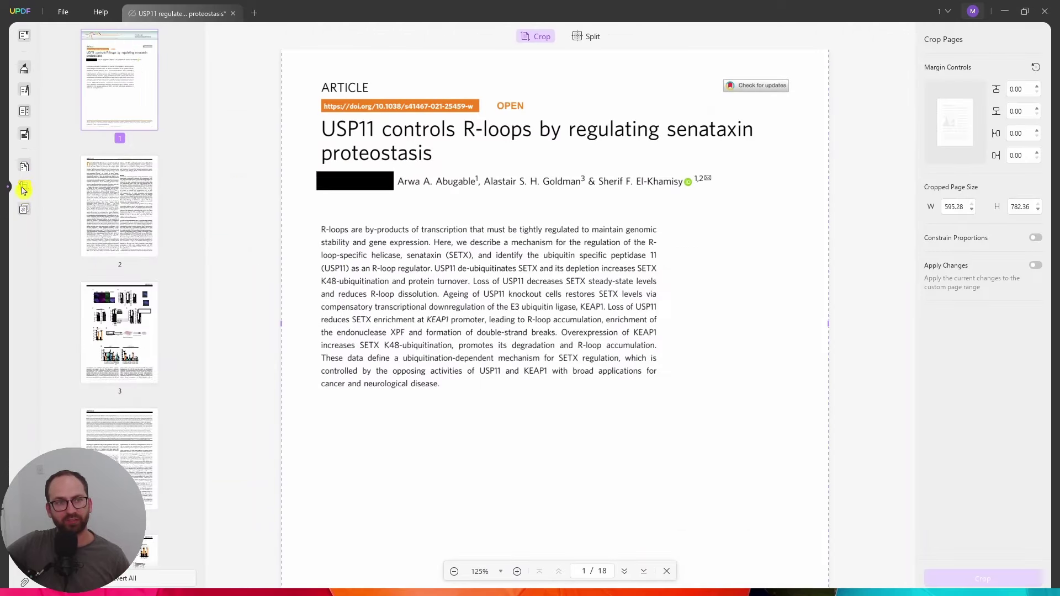
{"action": "left_click", "coordinate": [24, 215]}
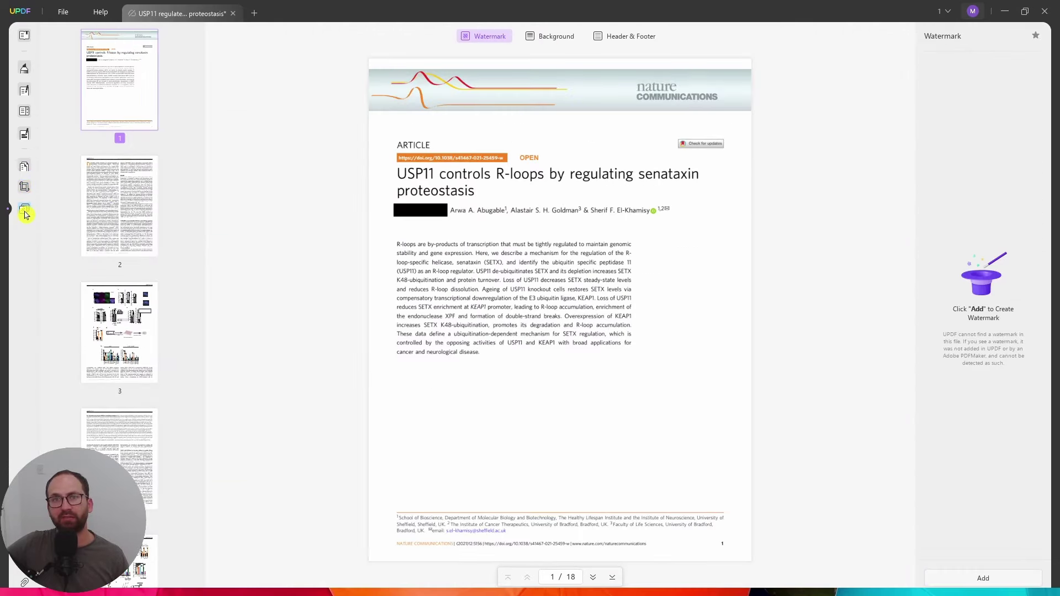